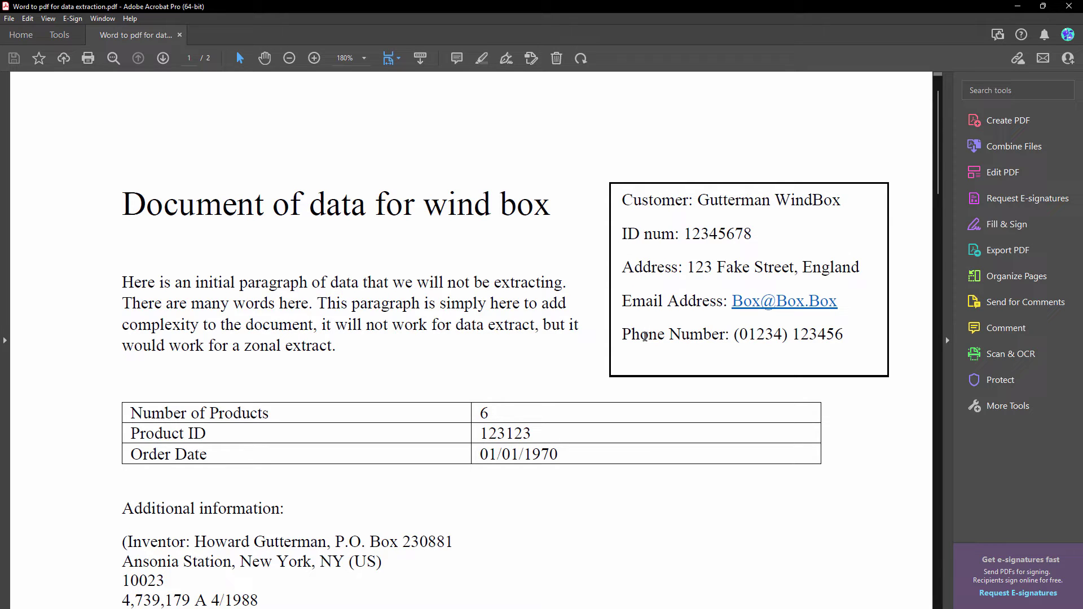
Minimize the sample PDF in Acrobat Pro to get back to the browser
{"action": "left_click", "coordinate": [1017, 8]}
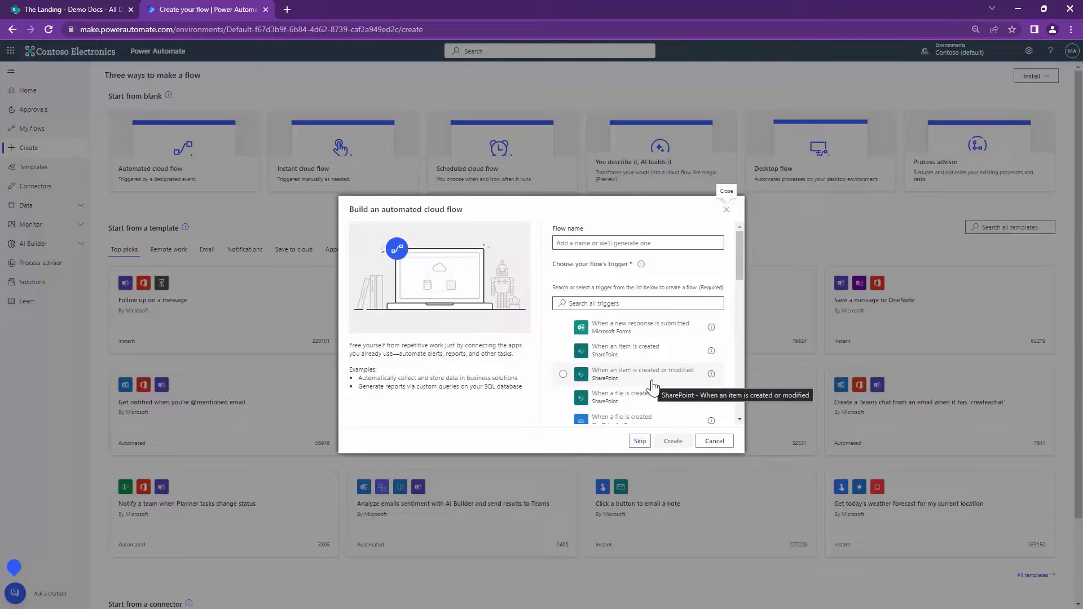
Skip the guided setup and show the SharePoint triggers for a blank flow
{"action": "left_click", "coordinate": [643, 442]}
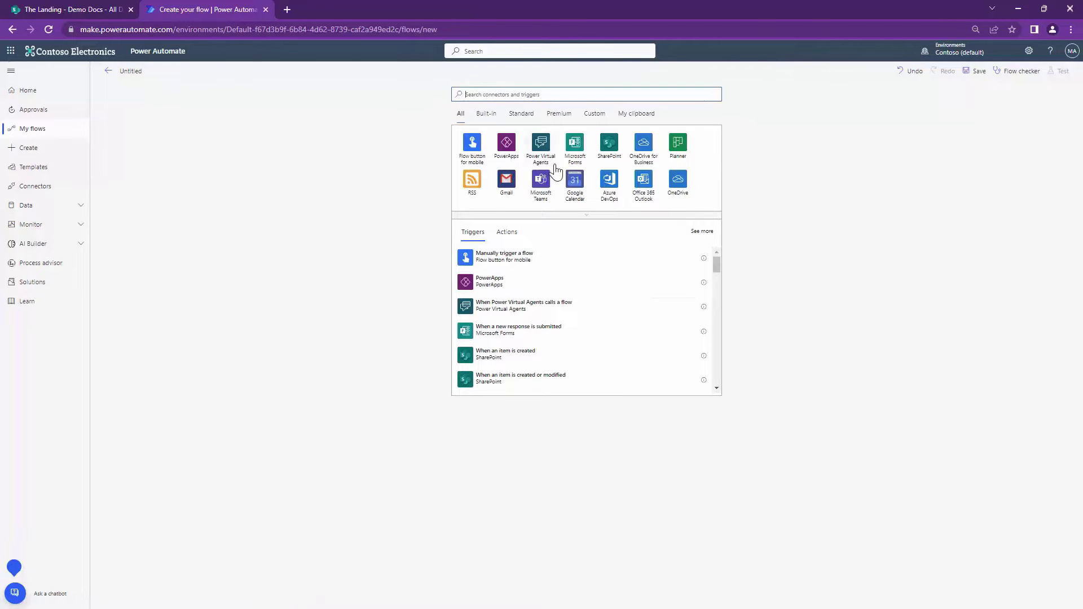
{"action": "left_click", "coordinate": [606, 144]}
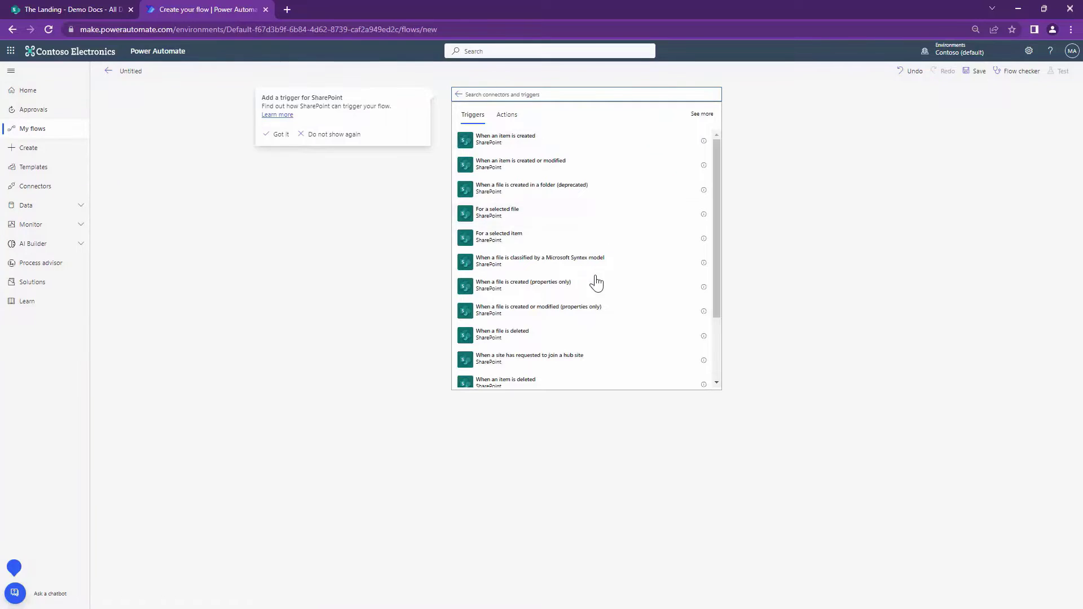
Use the 'When a file is created or modified (properties only)' trigger with the copied site URL as custom Site Address
{"action": "left_click", "coordinate": [588, 311]}
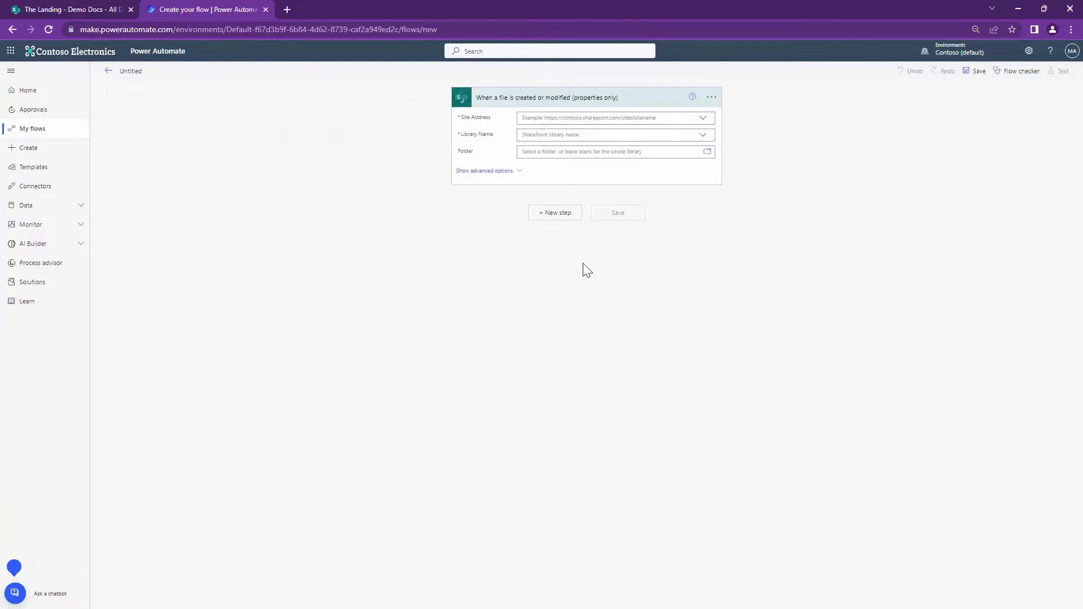
{"action": "left_click", "coordinate": [701, 120]}
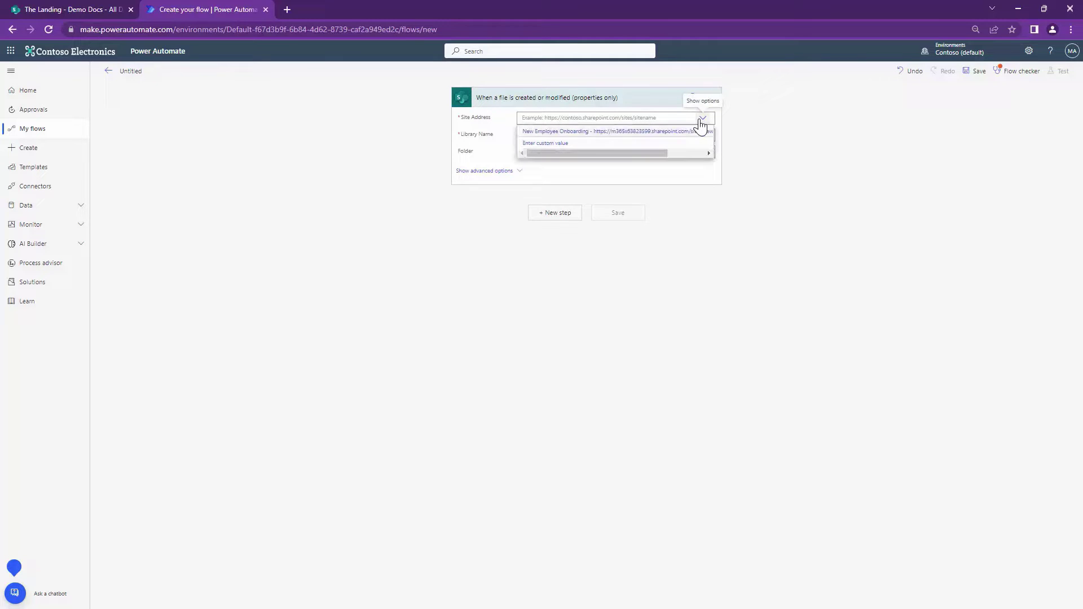
{"action": "left_click", "coordinate": [73, 9]}
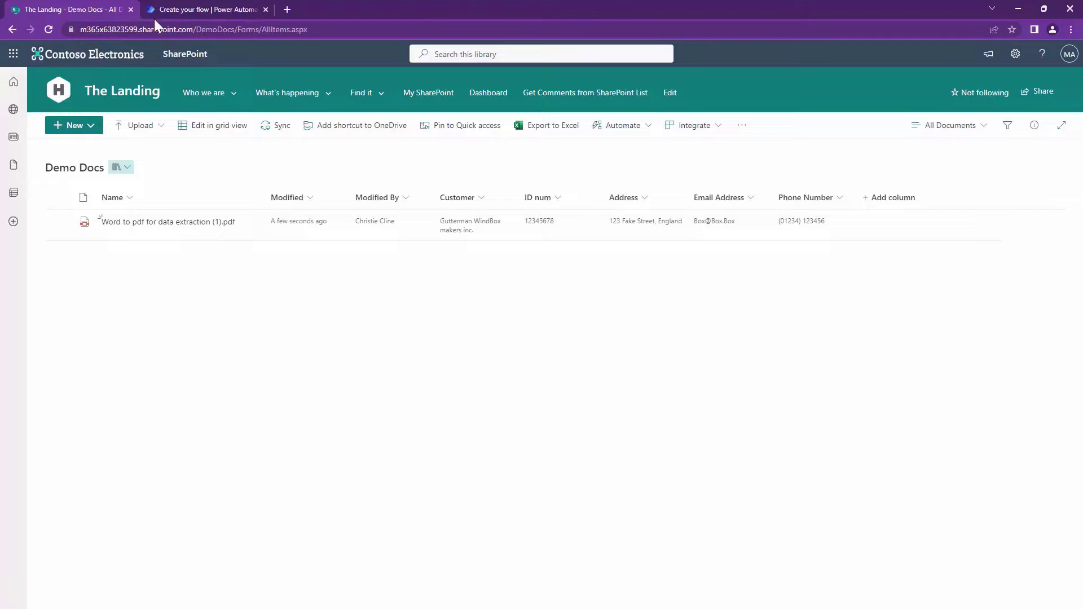
{"action": "left_click_drag", "start_coordinate": [190, 32], "coordinate": [34, 29]}
{"action": "key", "text": "ctrl+c"}
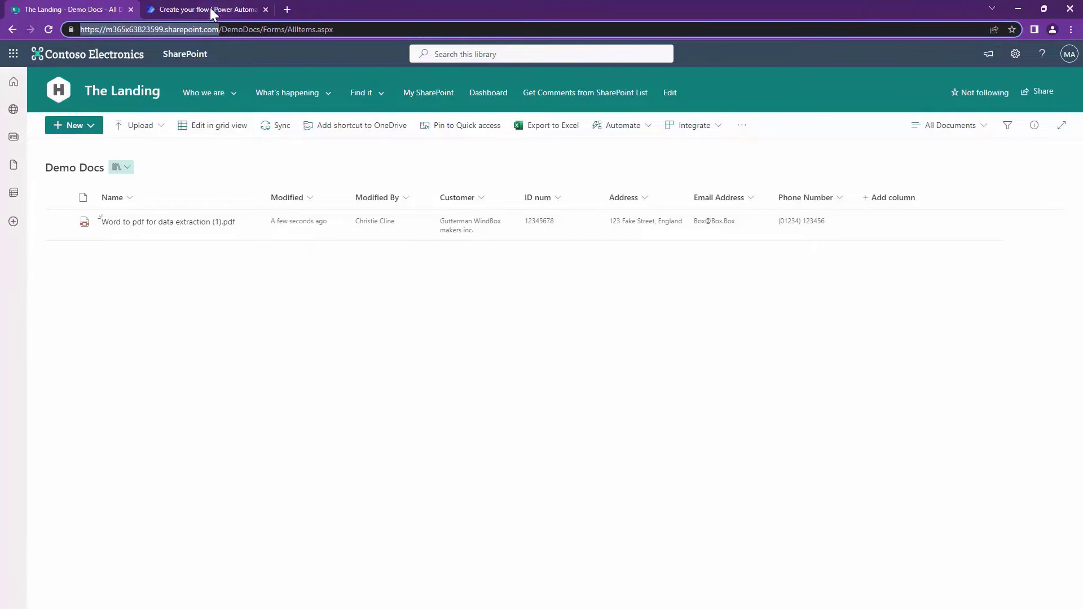
{"action": "left_click", "coordinate": [210, 8]}
{"action": "key", "text": "ctrl+v"}
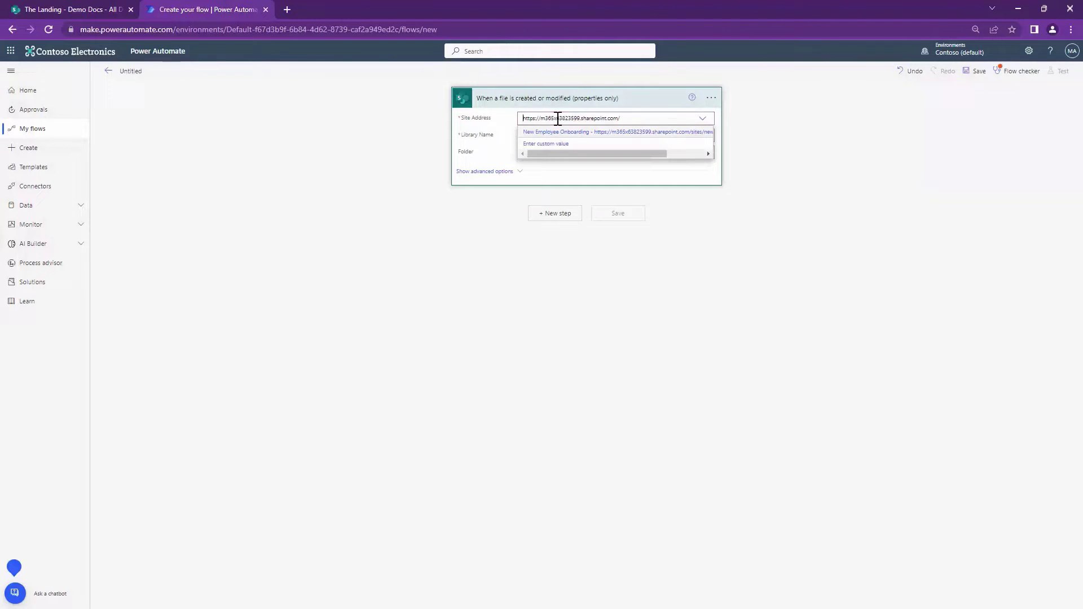
{"action": "left_click", "coordinate": [550, 145]}
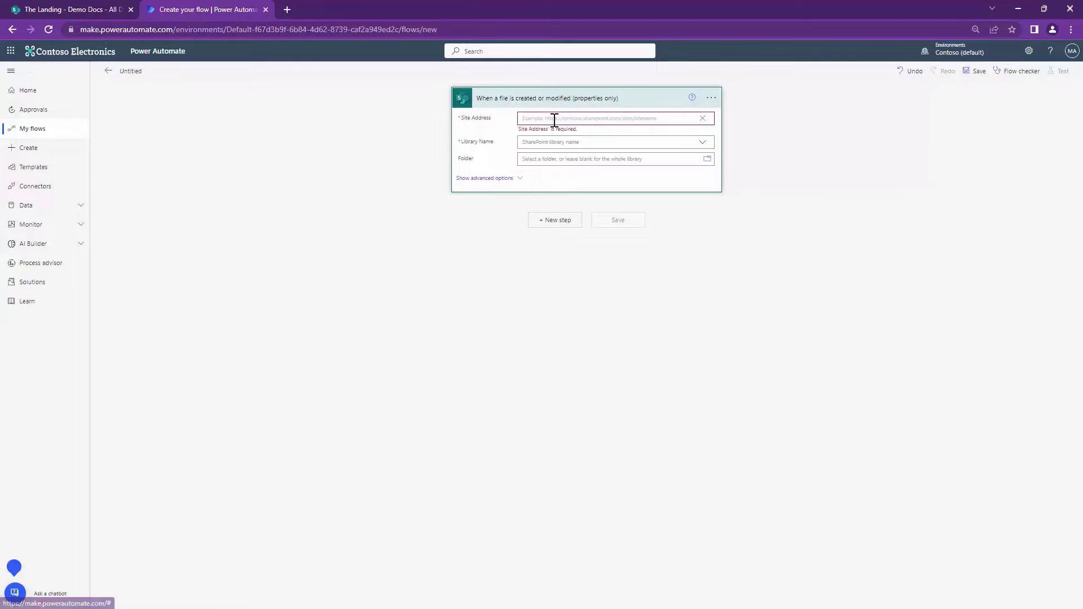
Choose Demo Docs as the trigger's Library Name and add a new step
{"action": "left_click", "coordinate": [706, 138]}
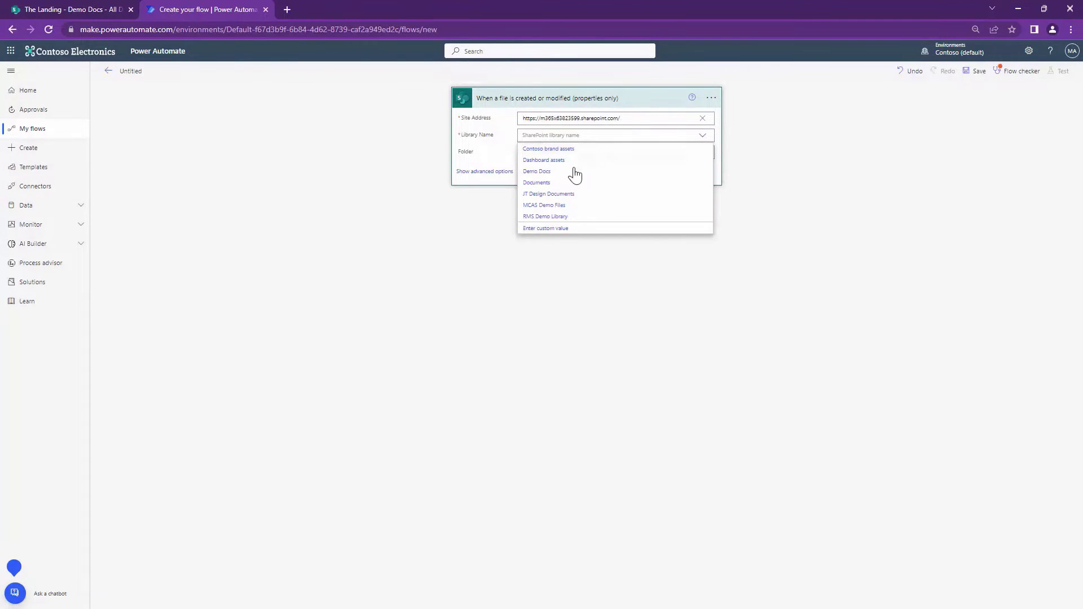
{"action": "left_click", "coordinate": [566, 171]}
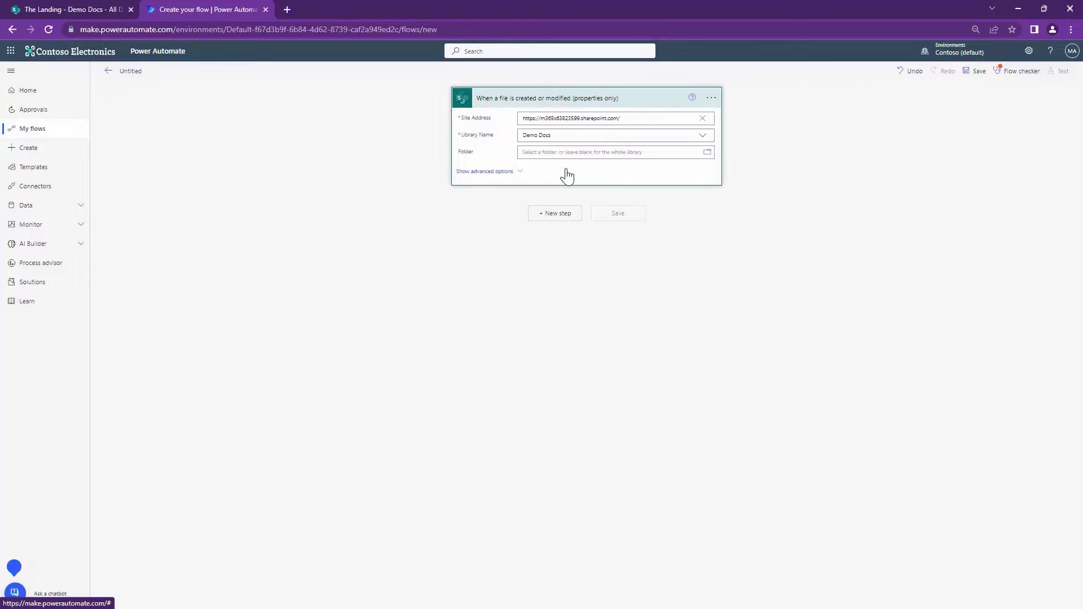
{"action": "left_click", "coordinate": [555, 213]}
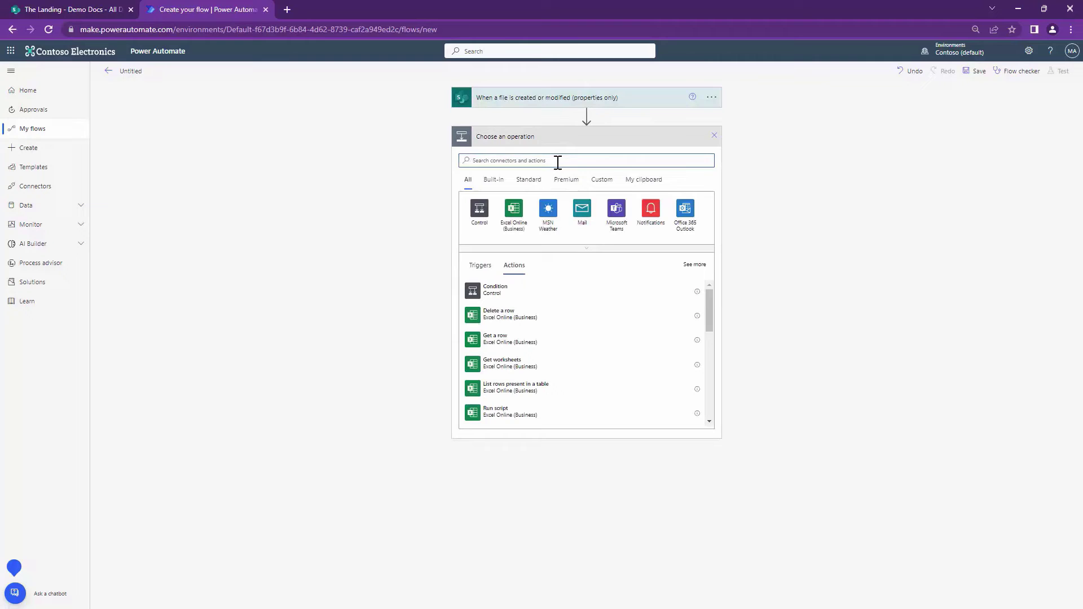
Add the SharePoint 'Get file content' action
{"action": "type", "text": "sh"}
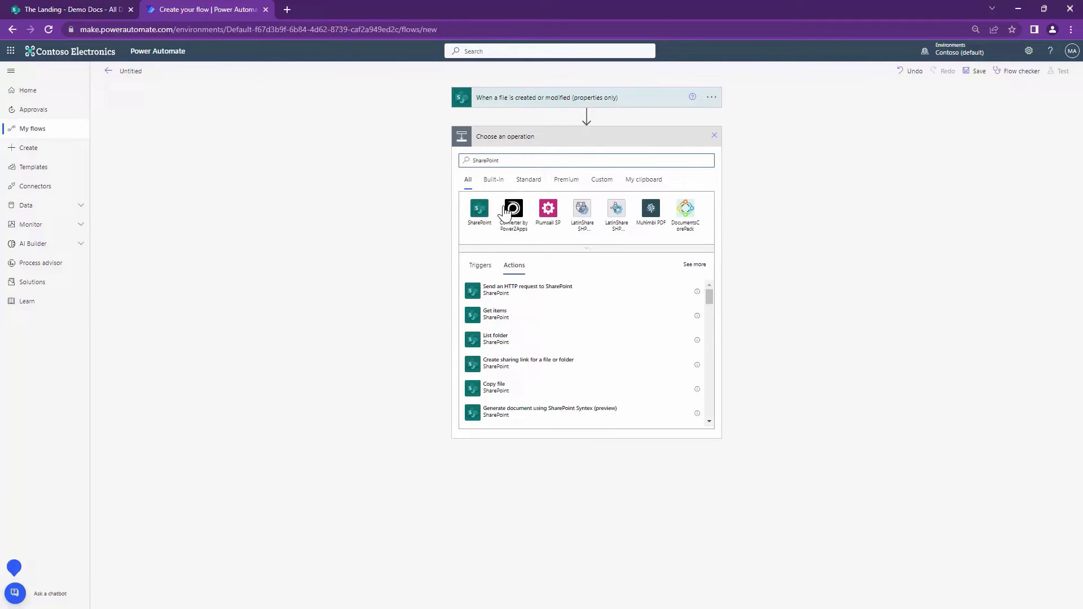
{"action": "left_click", "coordinate": [480, 213]}
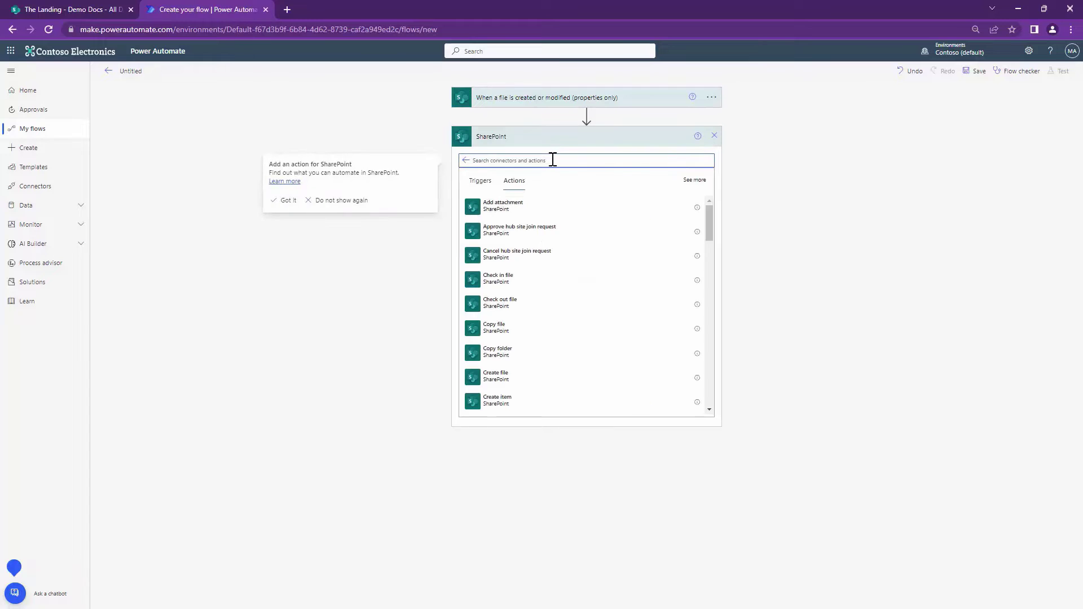
{"action": "type", "text": "Get file content"}
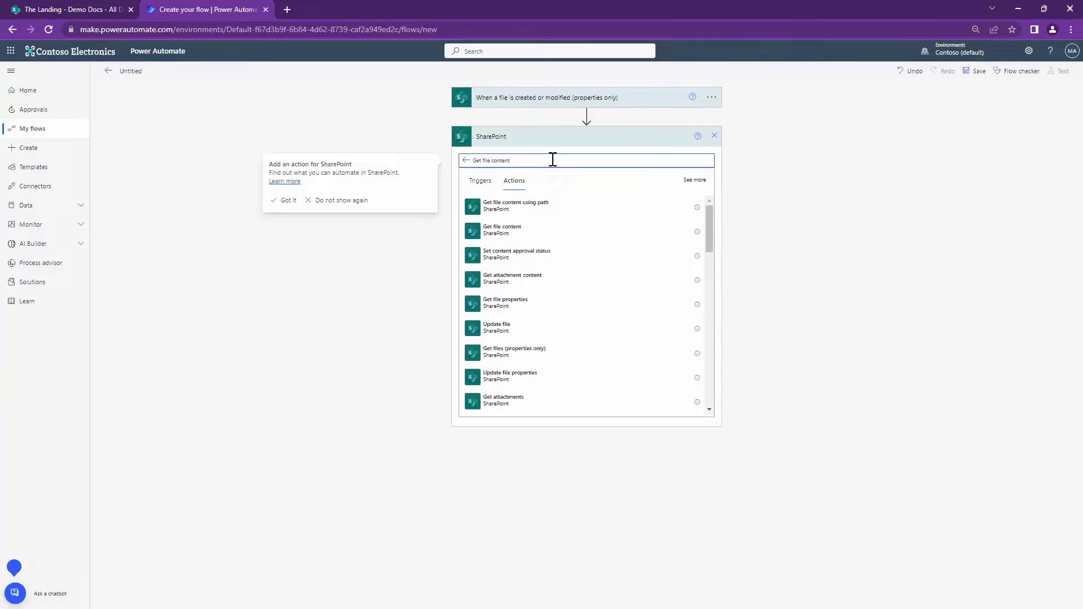
{"action": "left_click", "coordinate": [576, 229]}
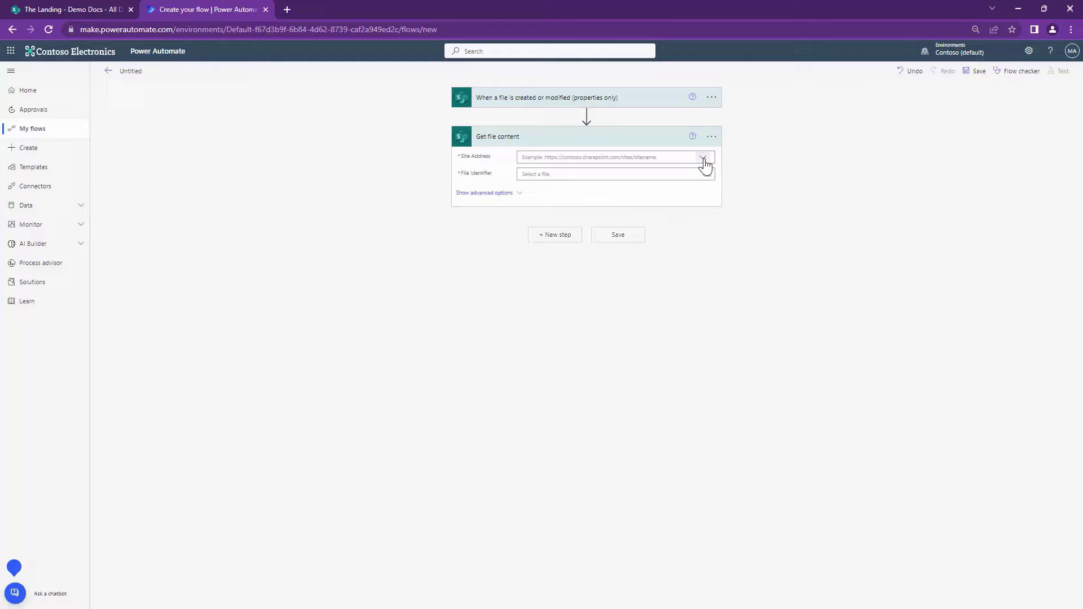
Set its Site Address to the SharePoint site and File Identifier to the trigger's Identifier
{"action": "left_click", "coordinate": [705, 160]}
{"action": "left_click", "coordinate": [576, 170]}
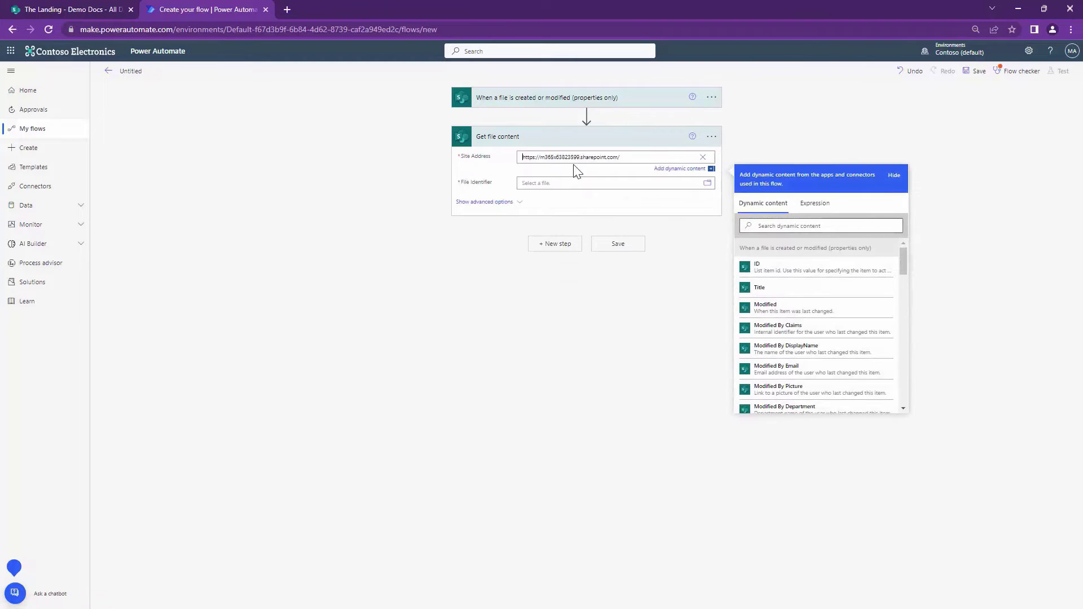
{"action": "left_click", "coordinate": [579, 184]}
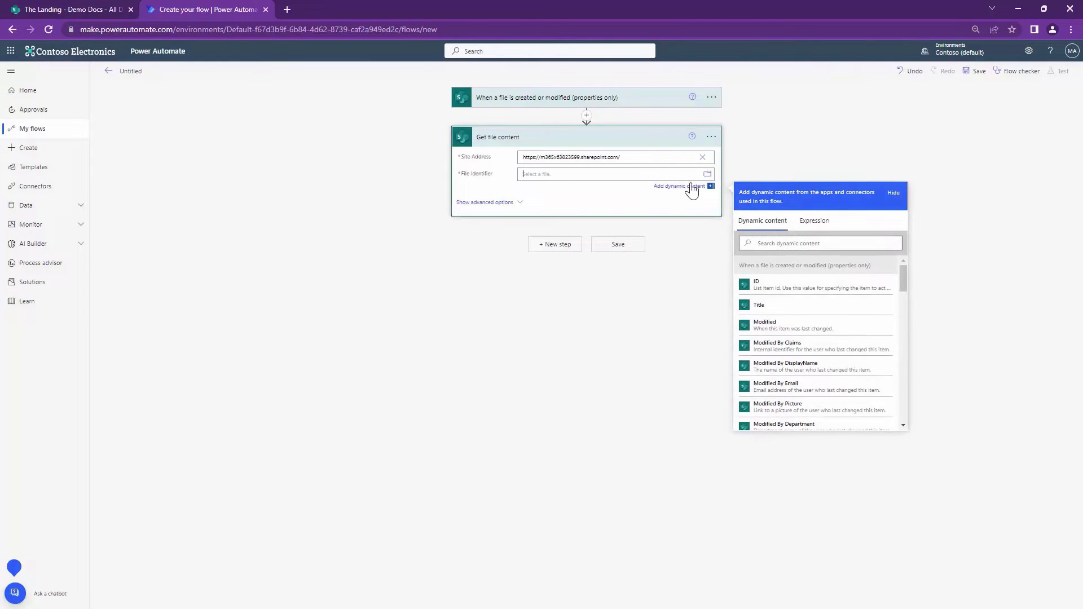
{"action": "left_click", "coordinate": [760, 243]}
{"action": "type", "text": "identi"}
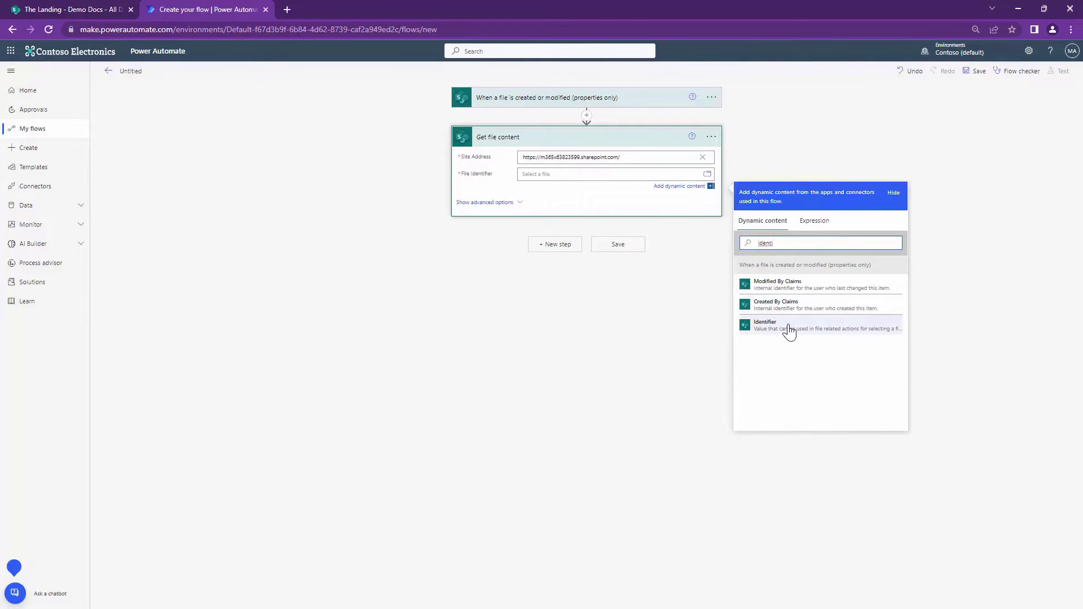
{"action": "left_click", "coordinate": [787, 326]}
Add another step and pick the Aquaforest PDF connector
{"action": "left_click", "coordinate": [564, 248]}
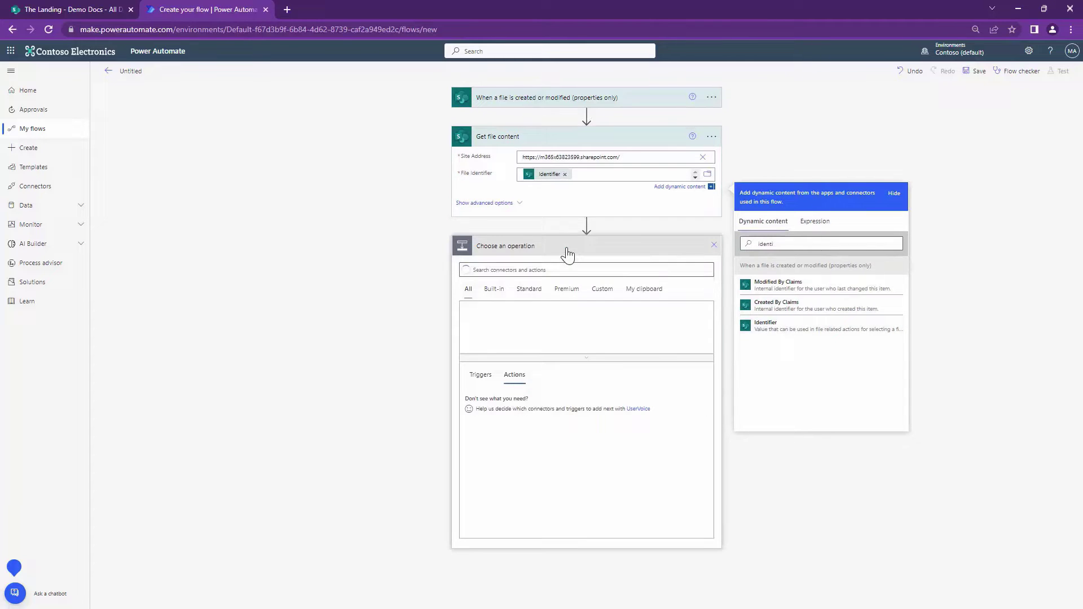
{"action": "type", "text": "A"}
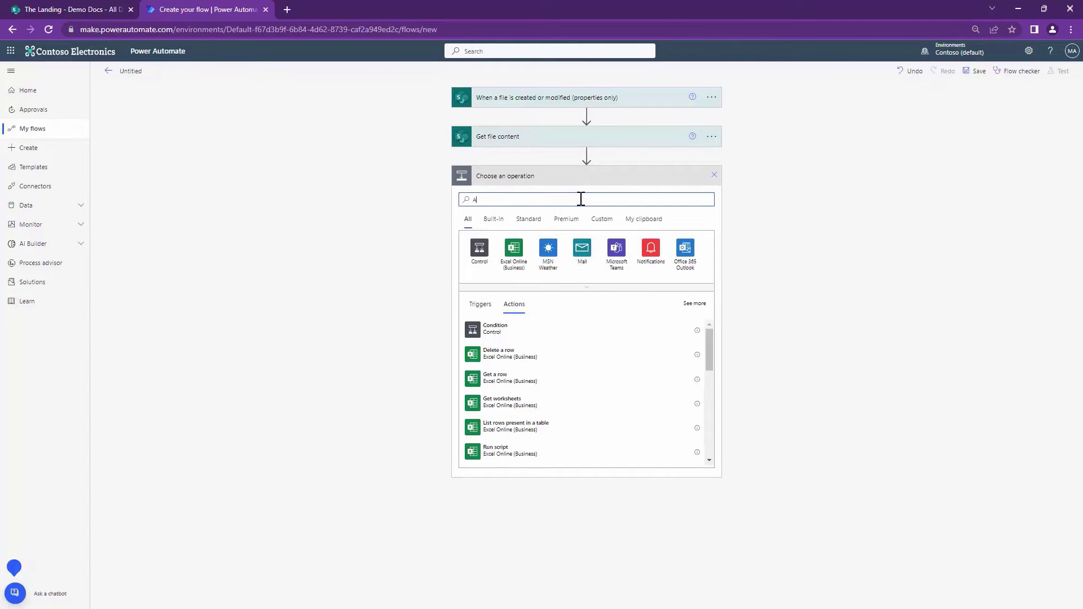
{"action": "type", "text": "quaforest"}
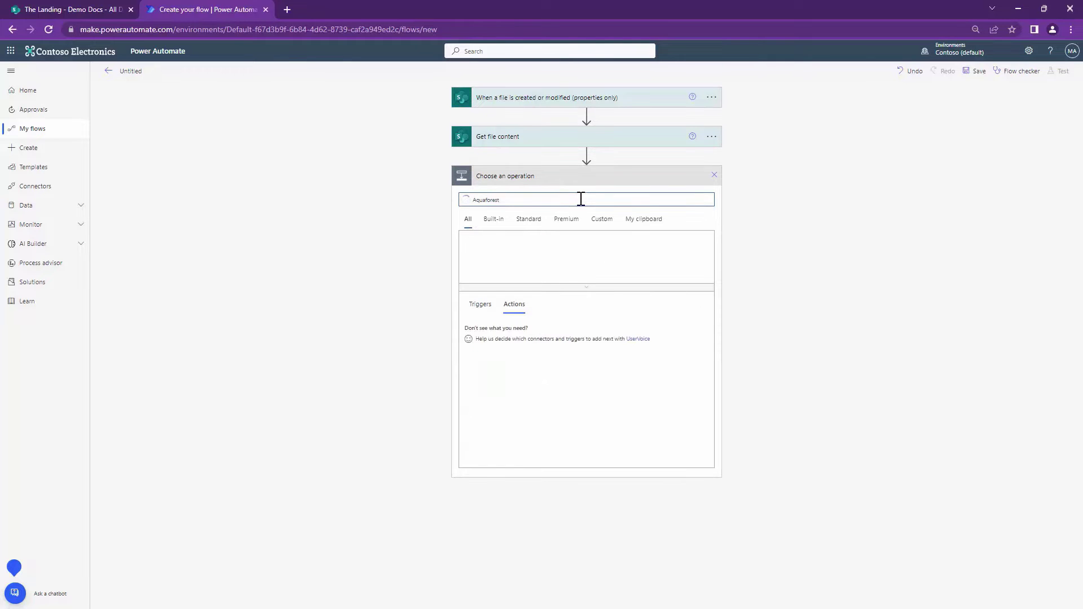
{"action": "left_click", "coordinate": [485, 261]}
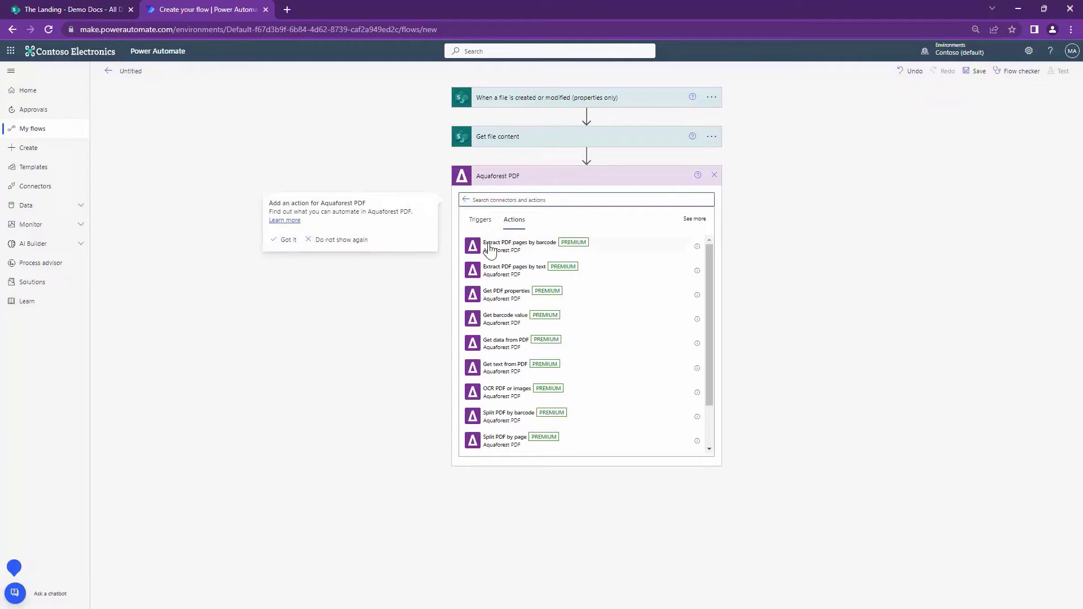
Add 'Get data from PDF' using File Content from Get file content as input
{"action": "type", "text": "get"}
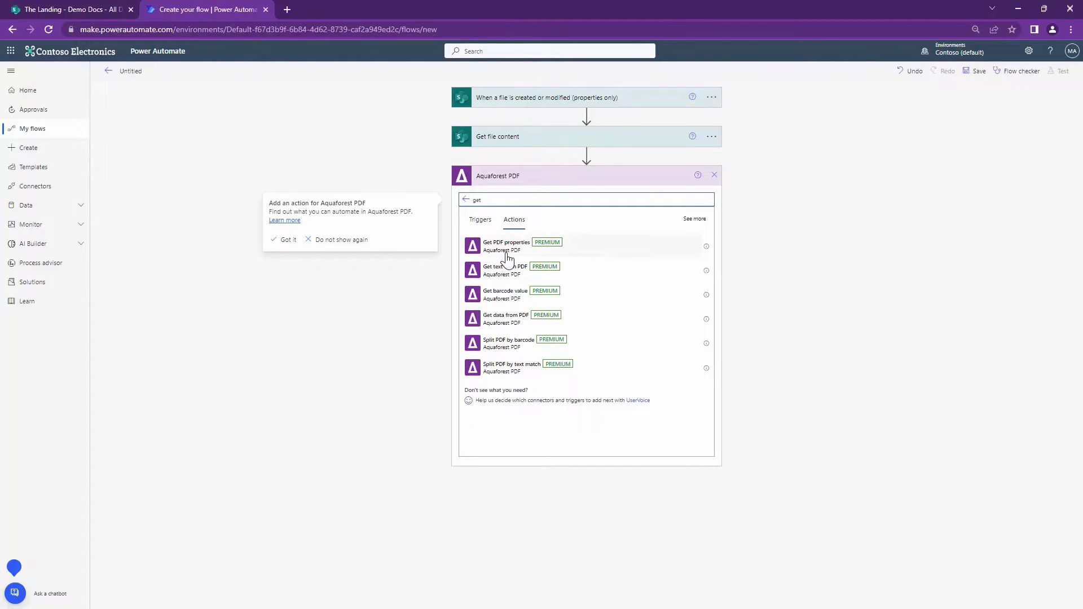
{"action": "left_click", "coordinate": [509, 316]}
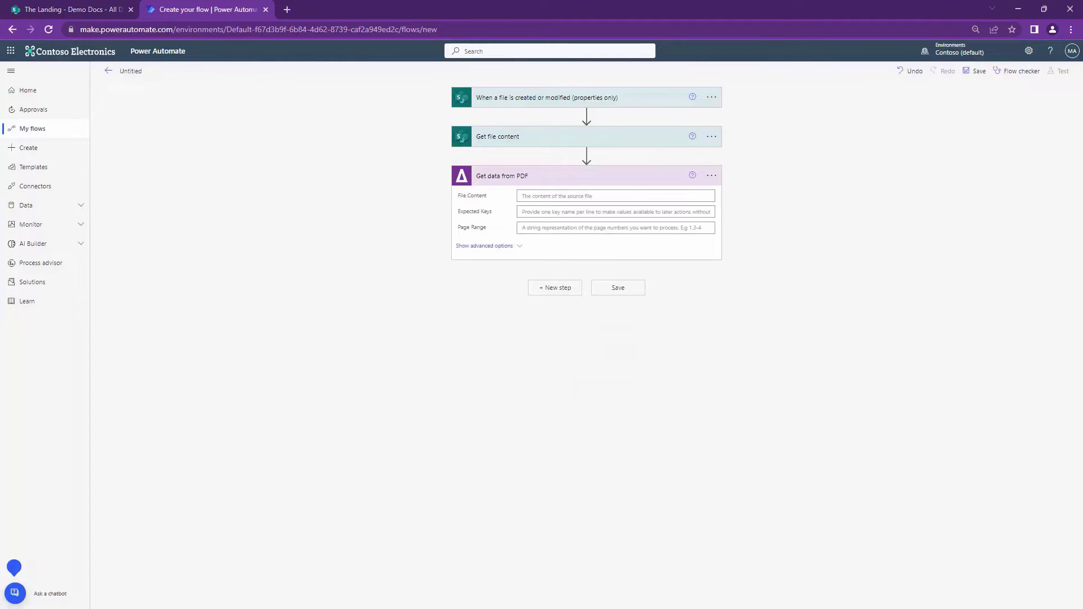
{"action": "left_click", "coordinate": [555, 194]}
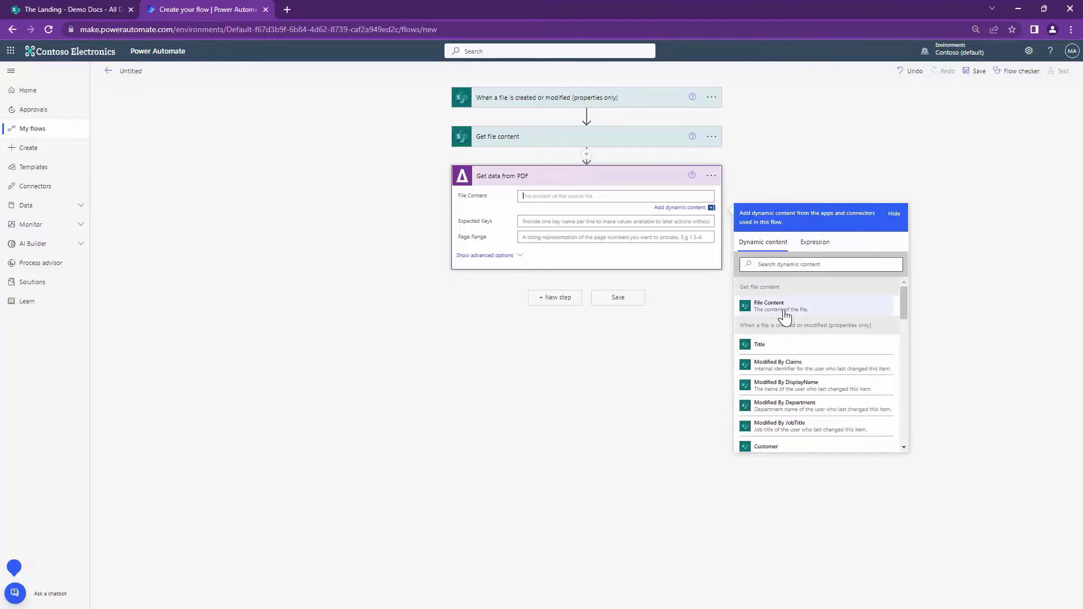
{"action": "left_click", "coordinate": [786, 316]}
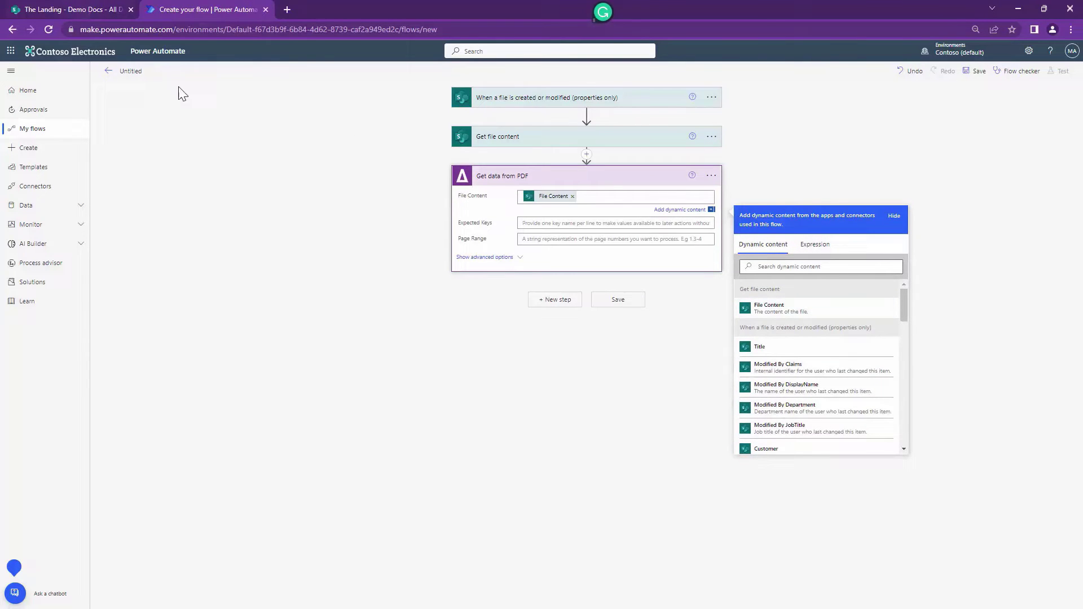
{"action": "left_click_drag", "start_coordinate": [458, 223], "coordinate": [494, 225]}
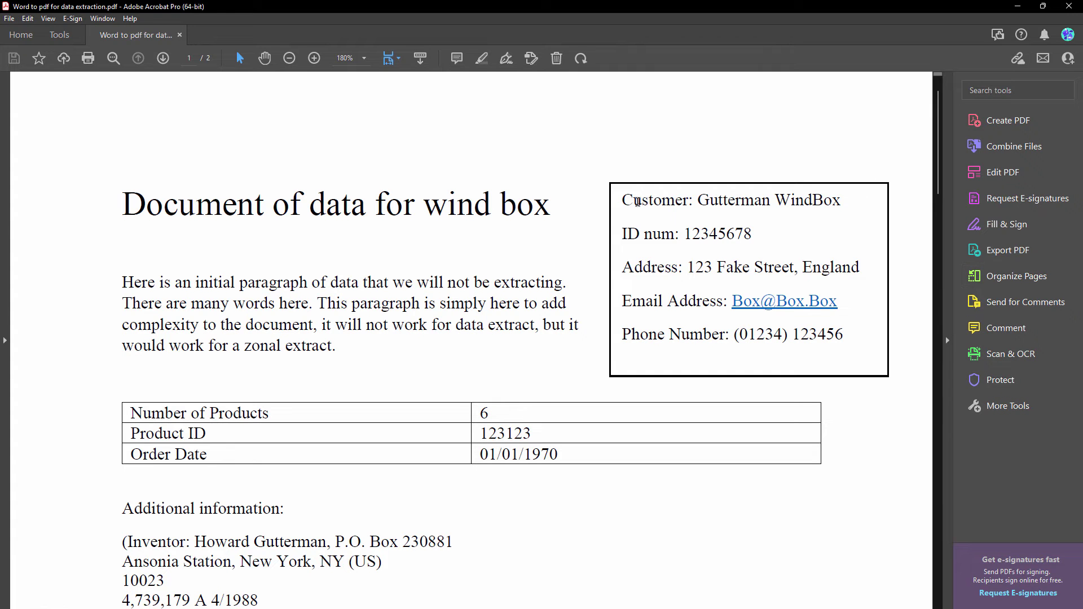
{"action": "left_click_drag", "start_coordinate": [633, 201], "coordinate": [666, 202]}
{"action": "left_click", "coordinate": [654, 234]}
{"action": "left_click_drag", "start_coordinate": [665, 268], "coordinate": [668, 335]}
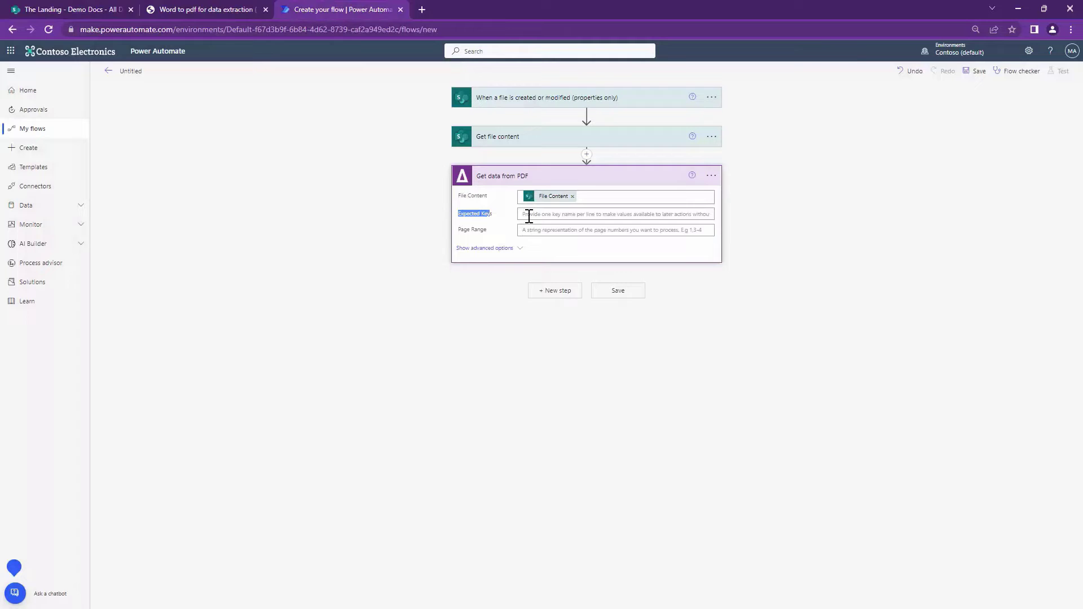
Paste Customer, ID num, Address, Email Address, Phone Number as Expected Keys, then find SharePoint Update actions
{"action": "left_click", "coordinate": [529, 215]}
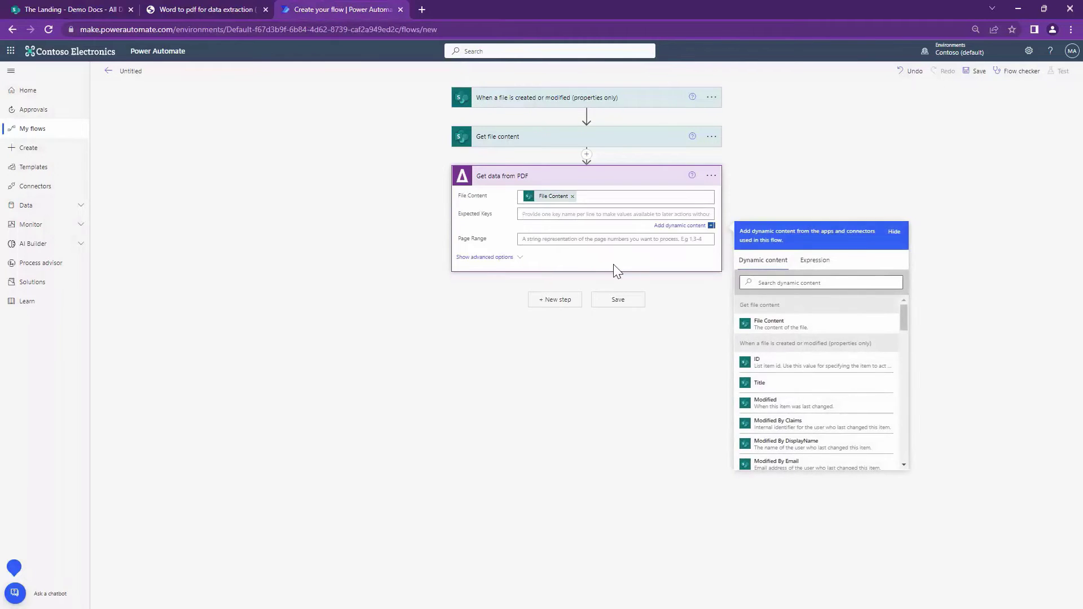
{"action": "type", "text": "Customer ID num Address Email Address Phone Number"}
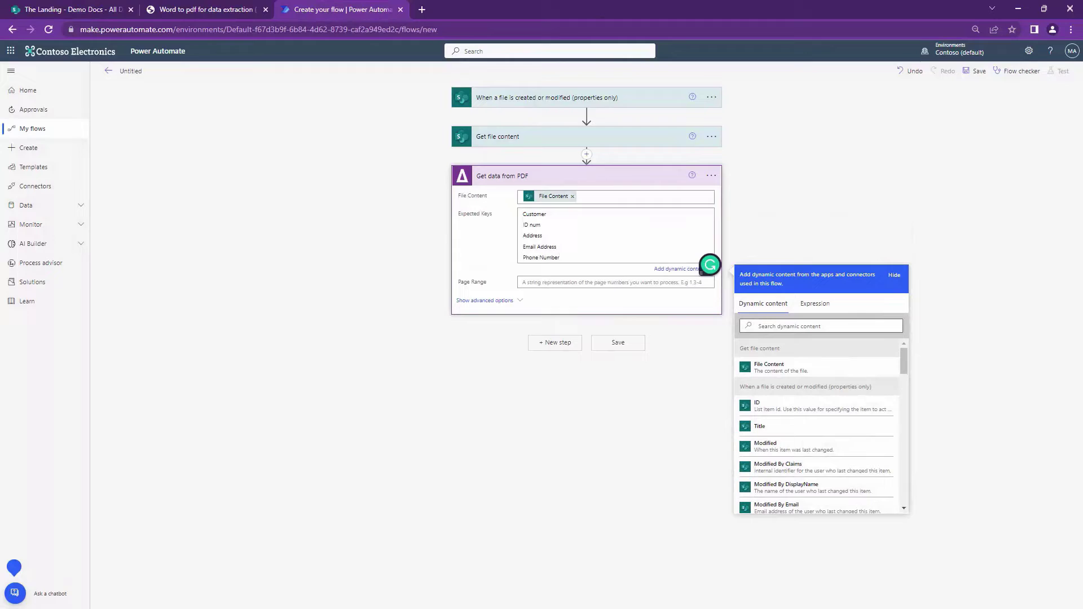
{"action": "left_click", "coordinate": [545, 345]}
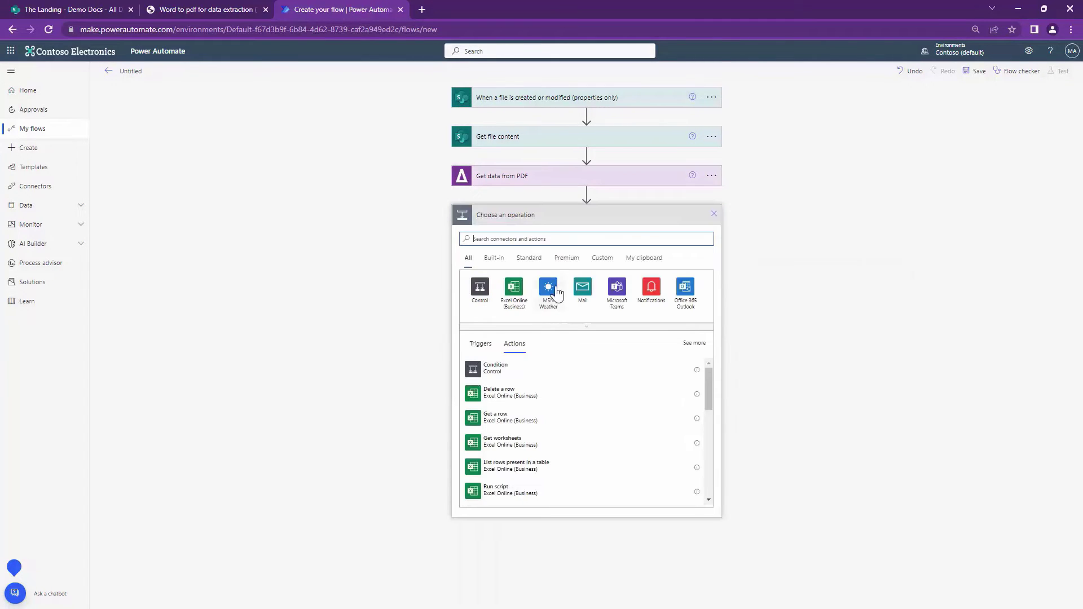
{"action": "type", "text": "SharePoint"}
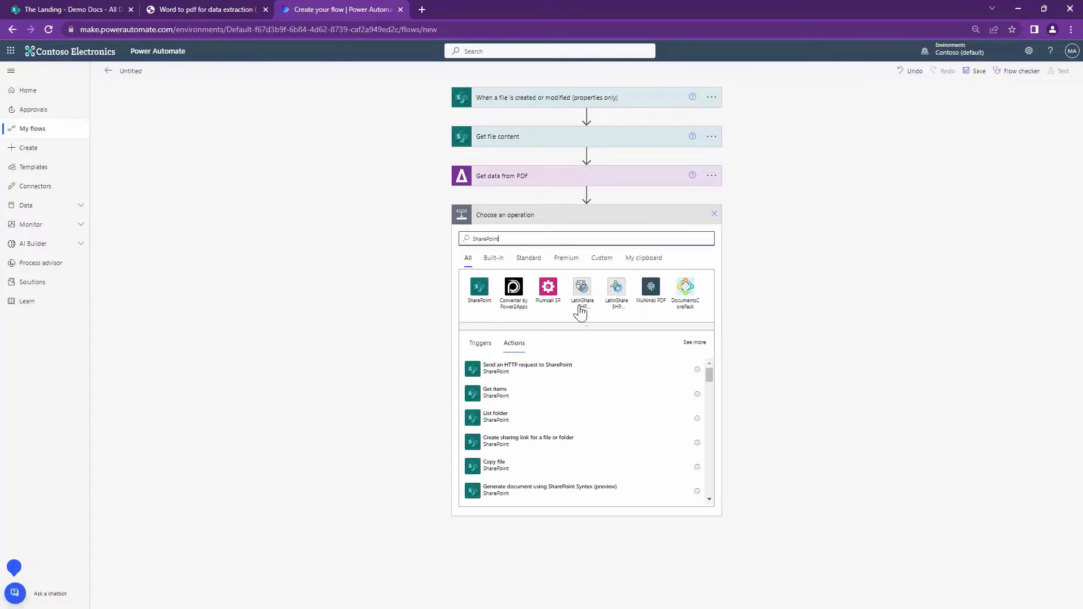
{"action": "left_click", "coordinate": [472, 306]}
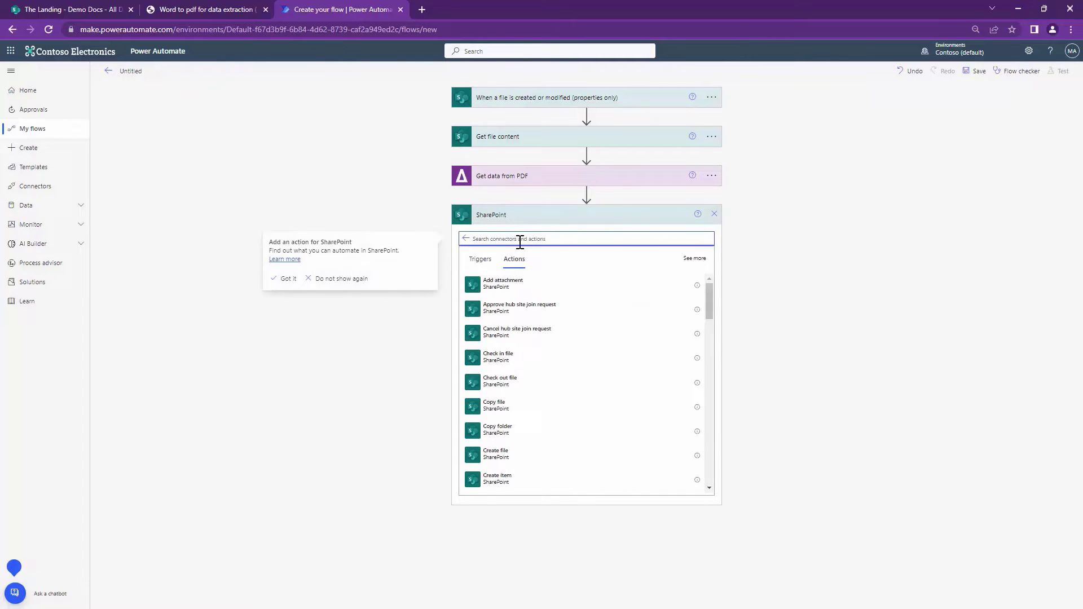
{"action": "type", "text": "u"}
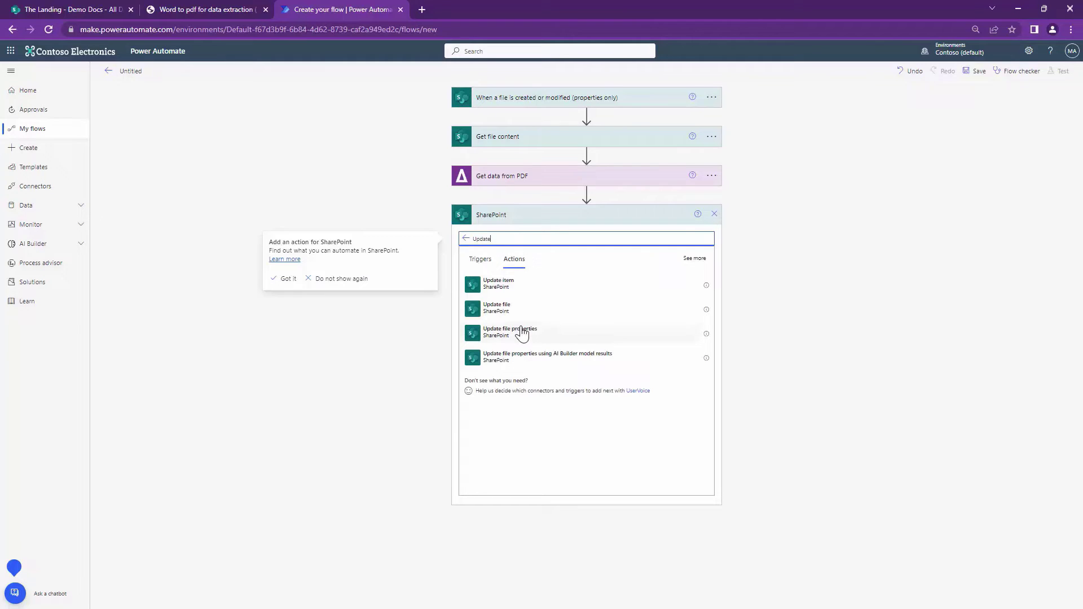
Add 'Update file properties' for the site's Demo Docs library, with Id from the triggering file
{"action": "left_click", "coordinate": [522, 334]}
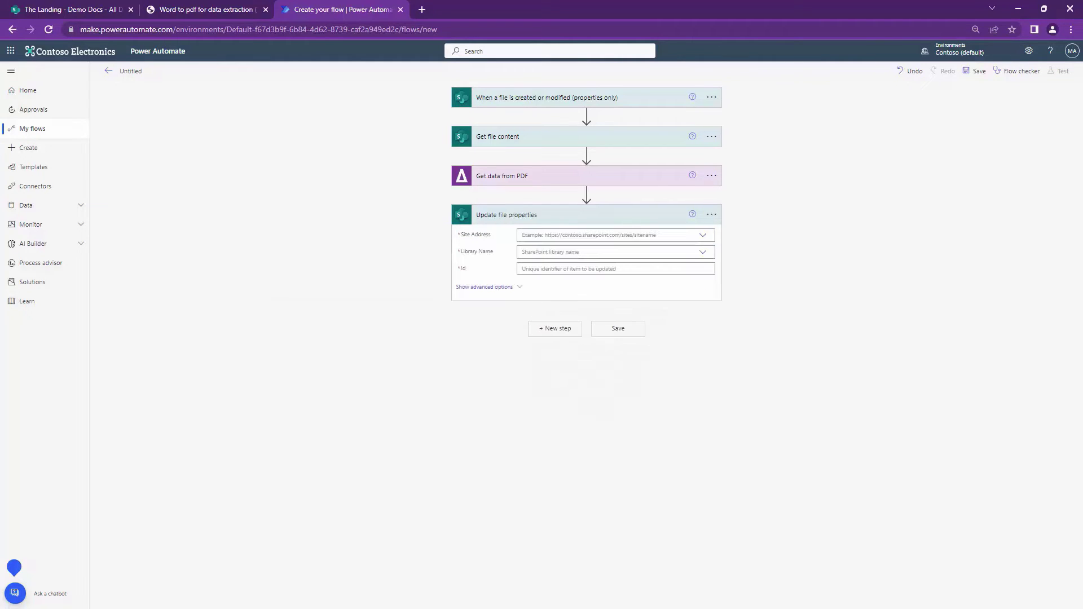
{"action": "left_click", "coordinate": [569, 237]}
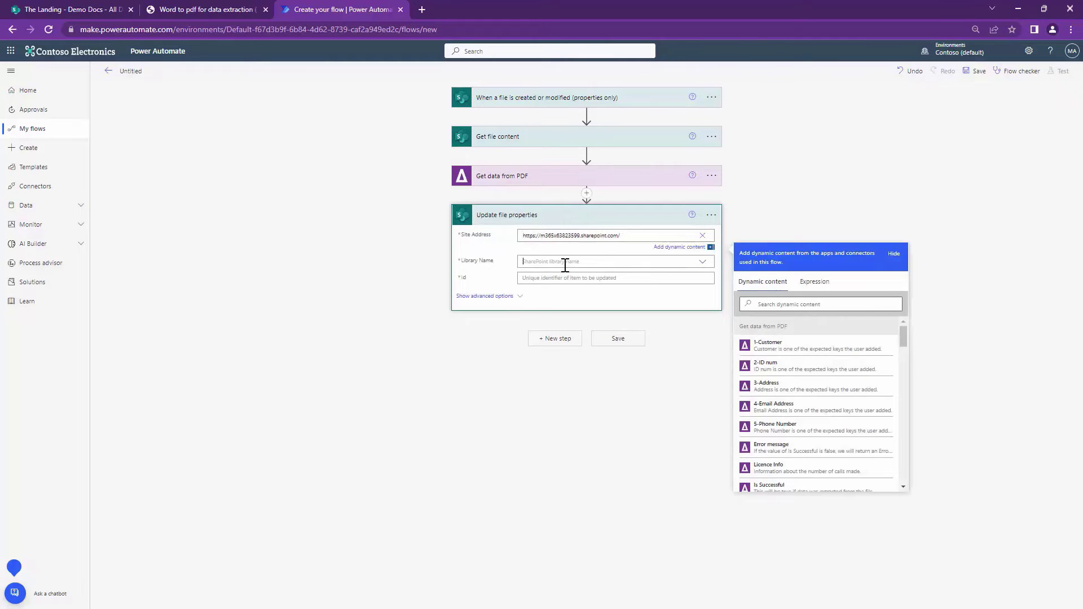
{"action": "left_click", "coordinate": [564, 262]}
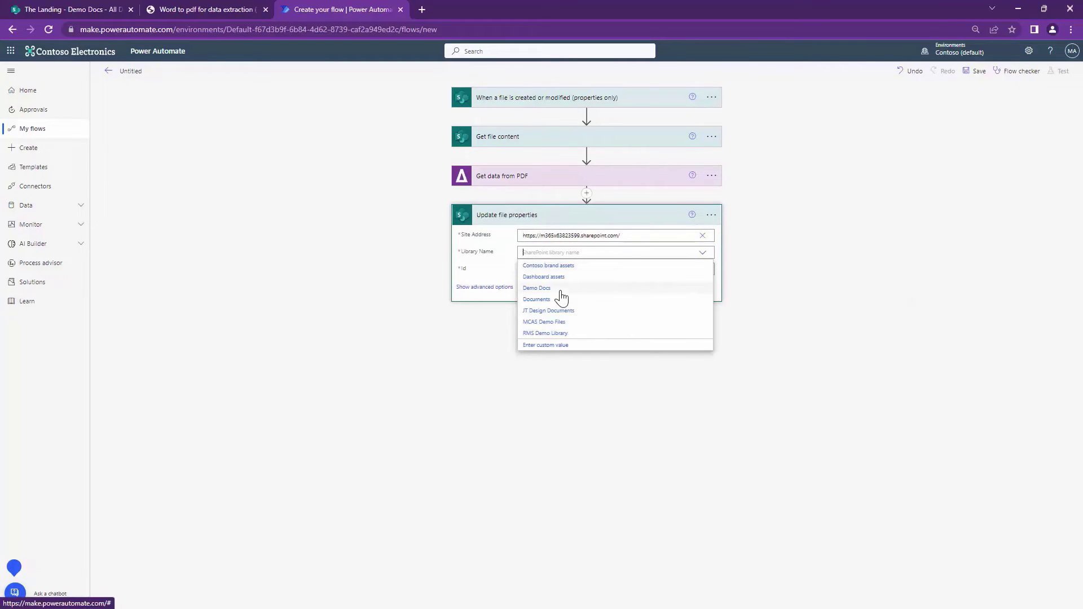
{"action": "left_click", "coordinate": [560, 297]}
{"action": "left_click", "coordinate": [601, 269]}
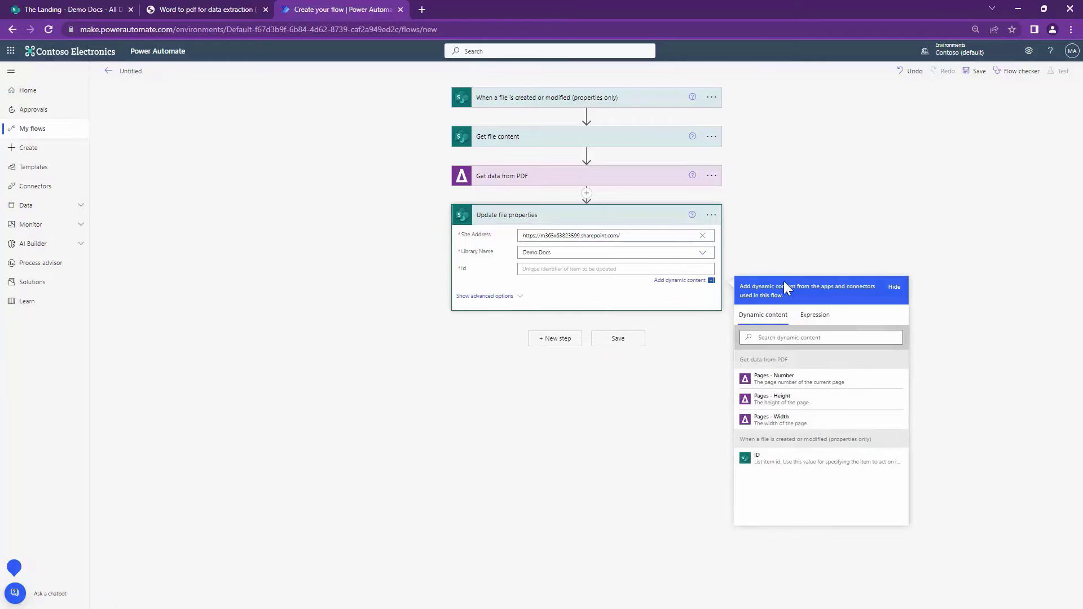
{"action": "left_click", "coordinate": [786, 459]}
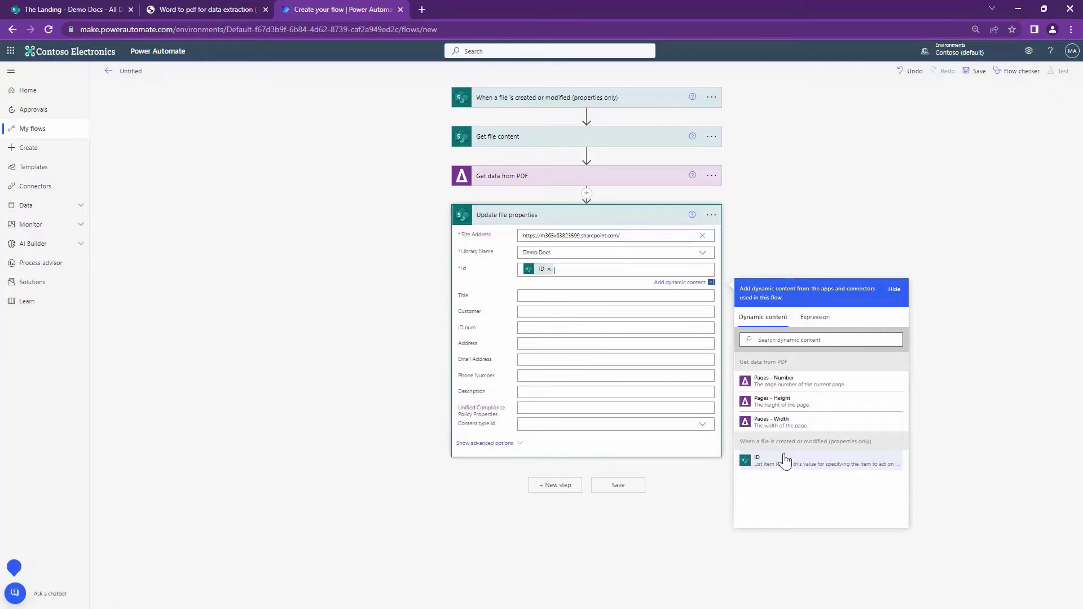
Map the file's Title into Title and the extracted 1-Customer value into Customer
{"action": "left_click", "coordinate": [531, 295]}
{"action": "left_click", "coordinate": [780, 350]}
{"action": "type", "text": "tit"}
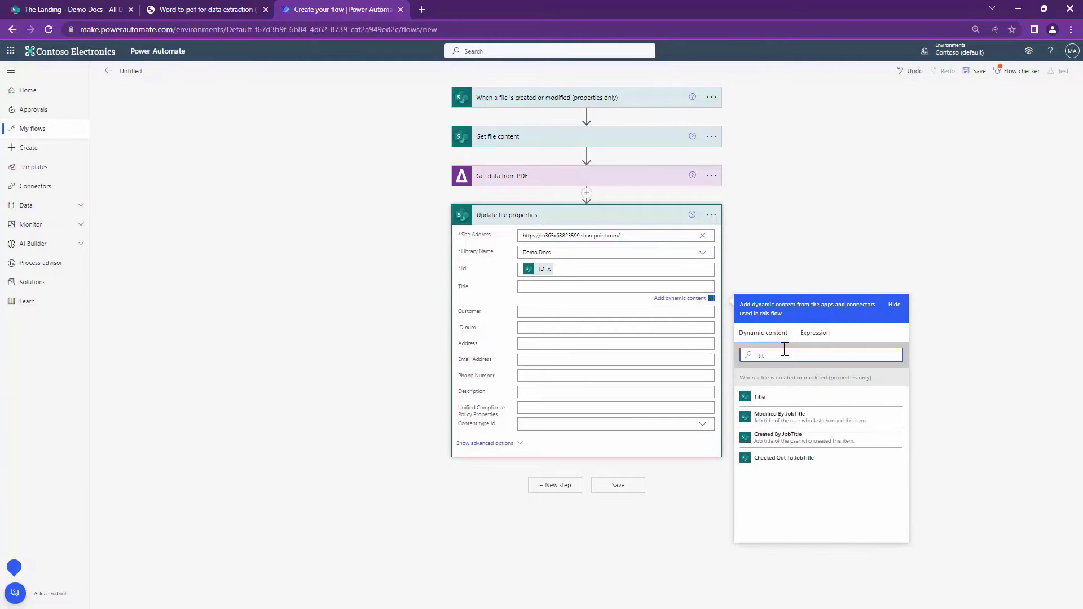
{"action": "left_click", "coordinate": [775, 396]}
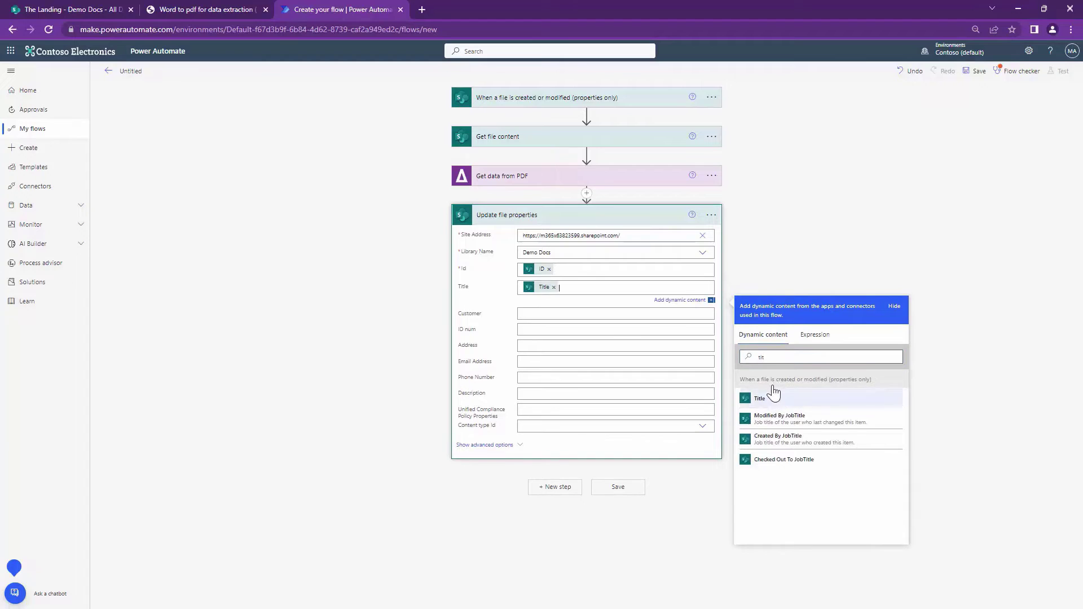
{"action": "left_click", "coordinate": [602, 314]}
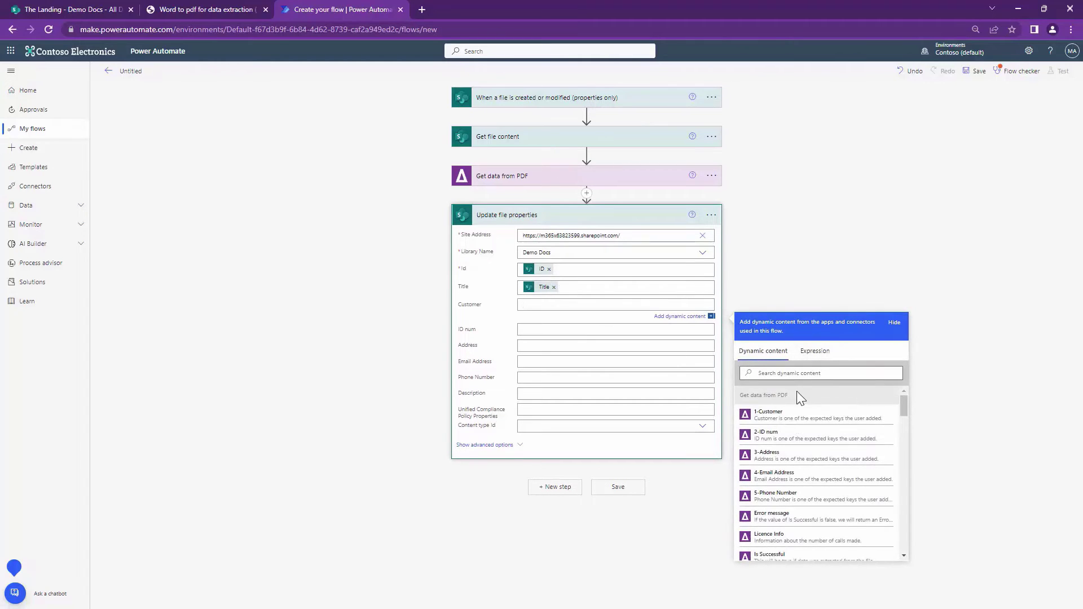
{"action": "left_click", "coordinate": [795, 419]}
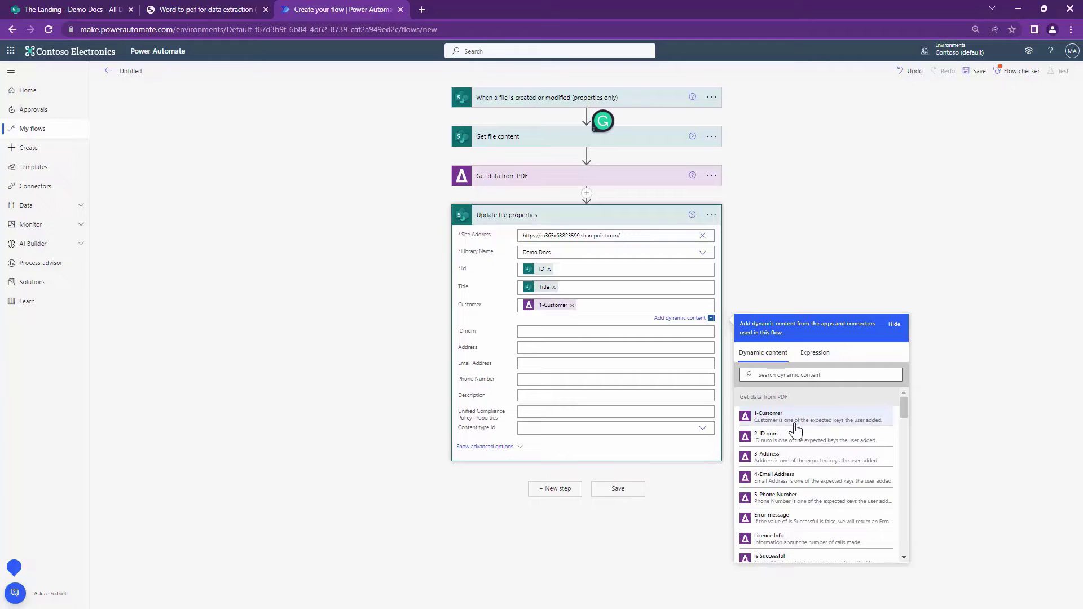
Fill ID num, Address, Email Address and Phone Number with extracted keys 2 through 5
{"action": "left_click", "coordinate": [636, 335]}
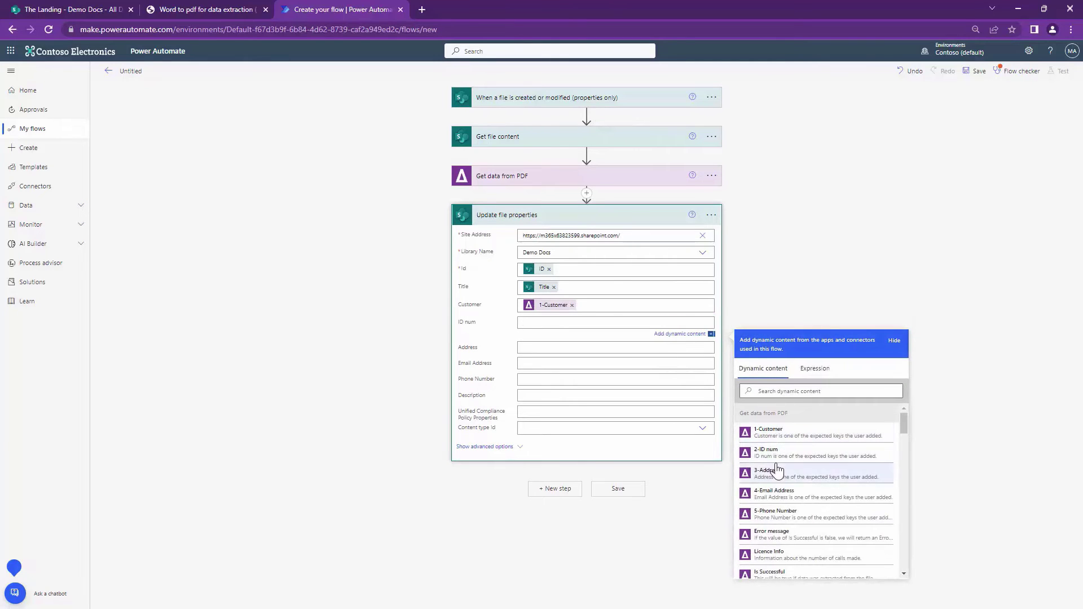
{"action": "left_click", "coordinate": [768, 454]}
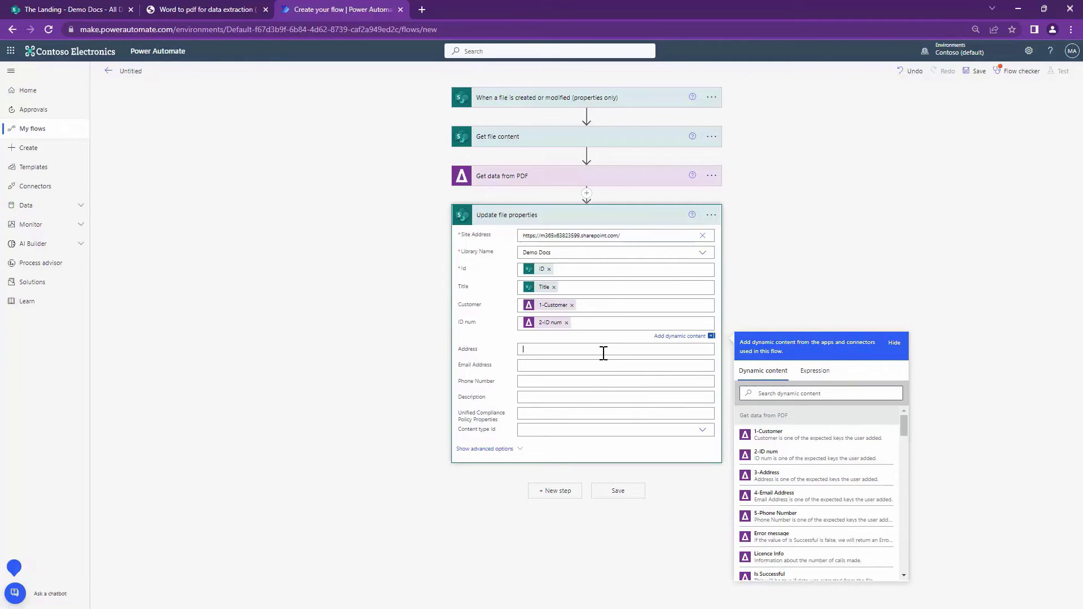
{"action": "left_click", "coordinate": [781, 475]}
{"action": "left_click", "coordinate": [555, 368]}
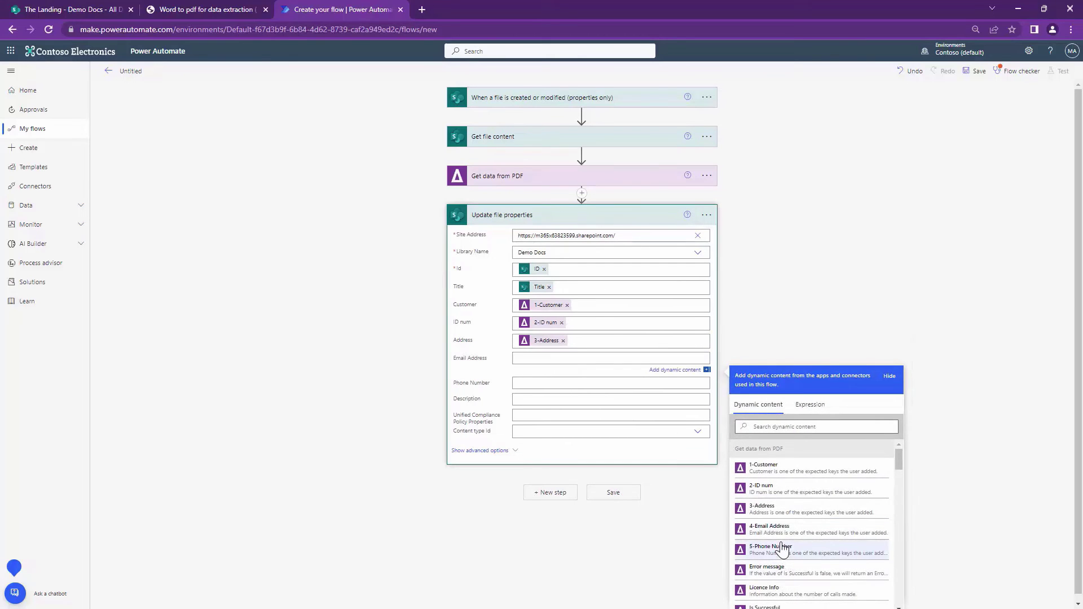
{"action": "left_click", "coordinate": [772, 528]}
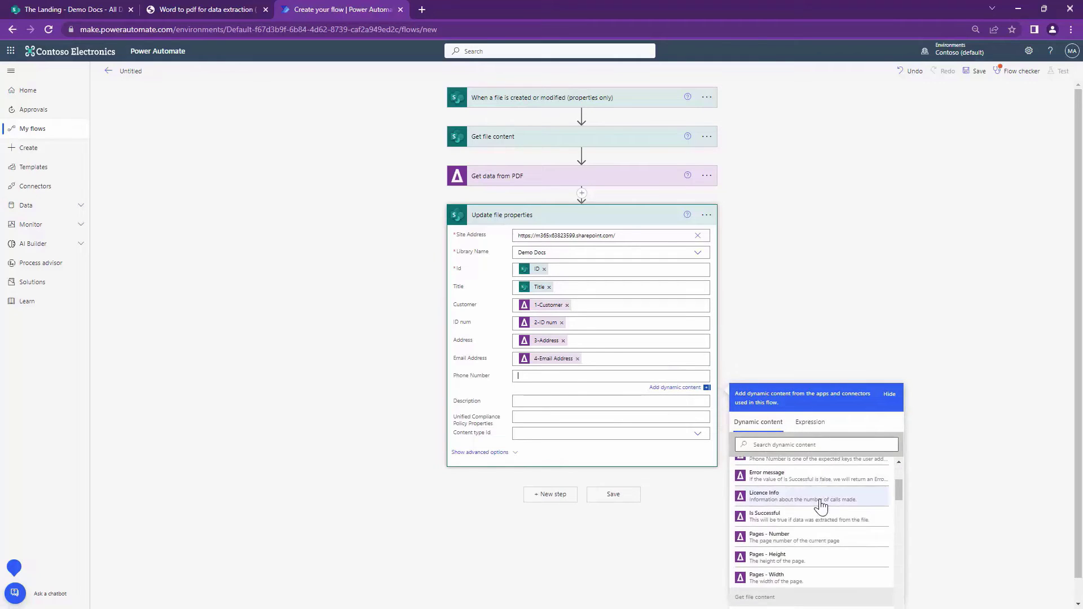
{"action": "left_click", "coordinate": [768, 567]}
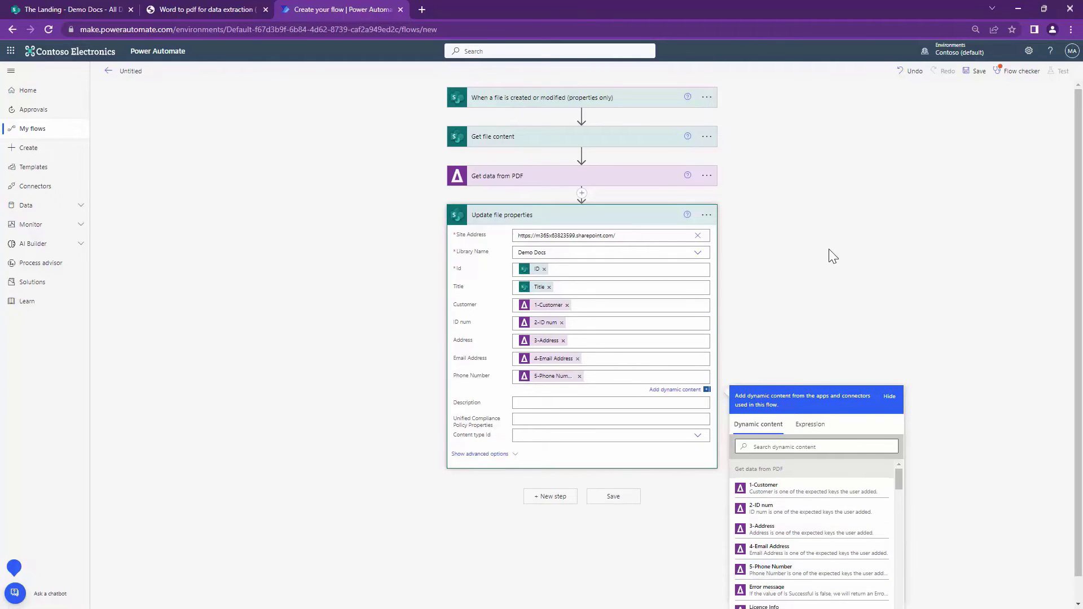
{"action": "left_click", "coordinate": [756, 155]}
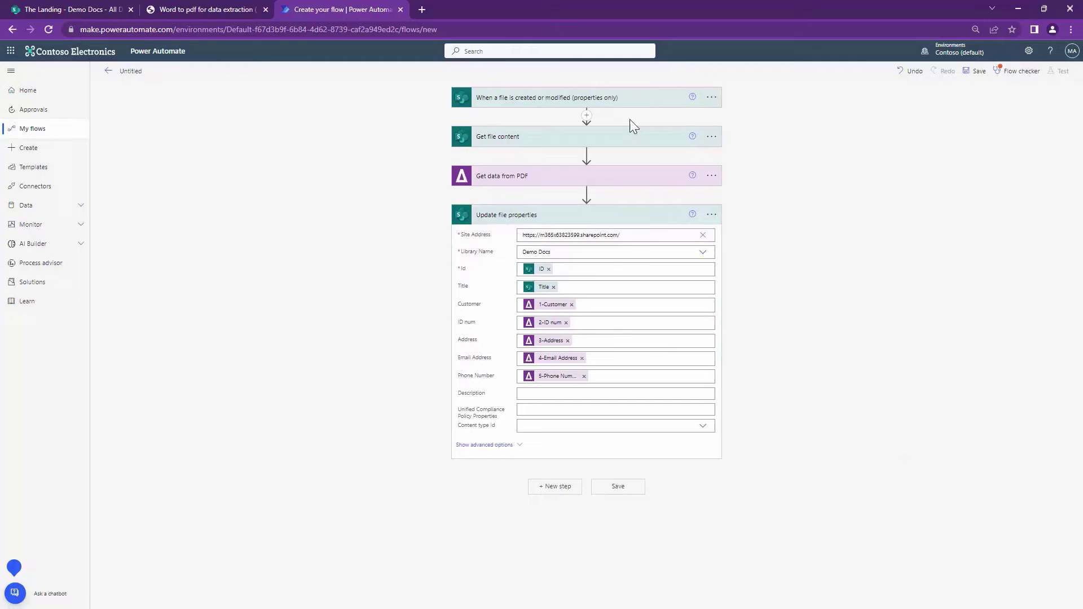
{"action": "left_click", "coordinate": [624, 102]}
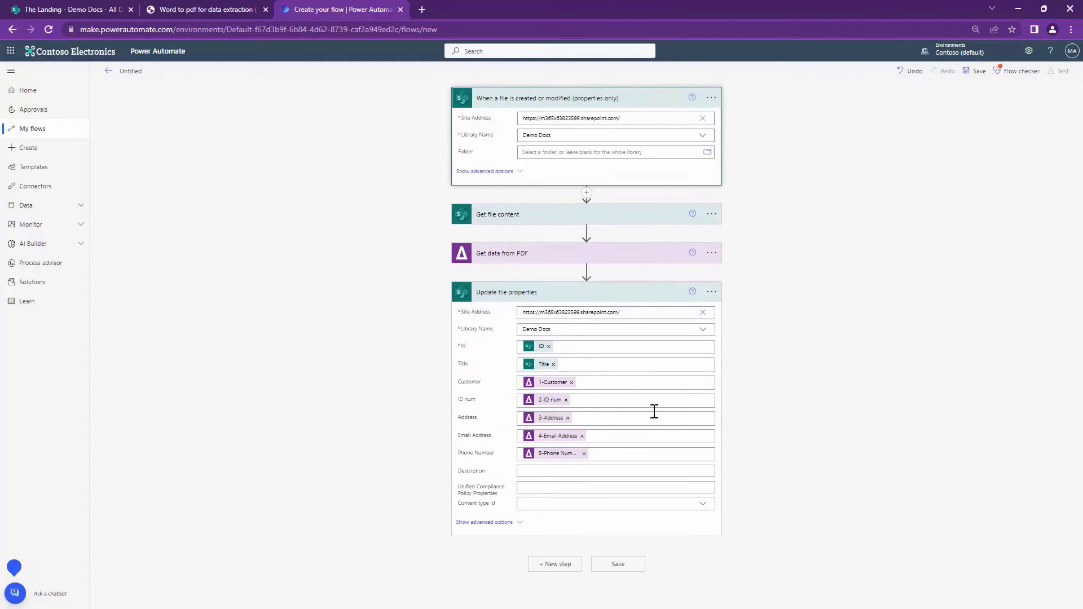
{"action": "left_click", "coordinate": [710, 98]}
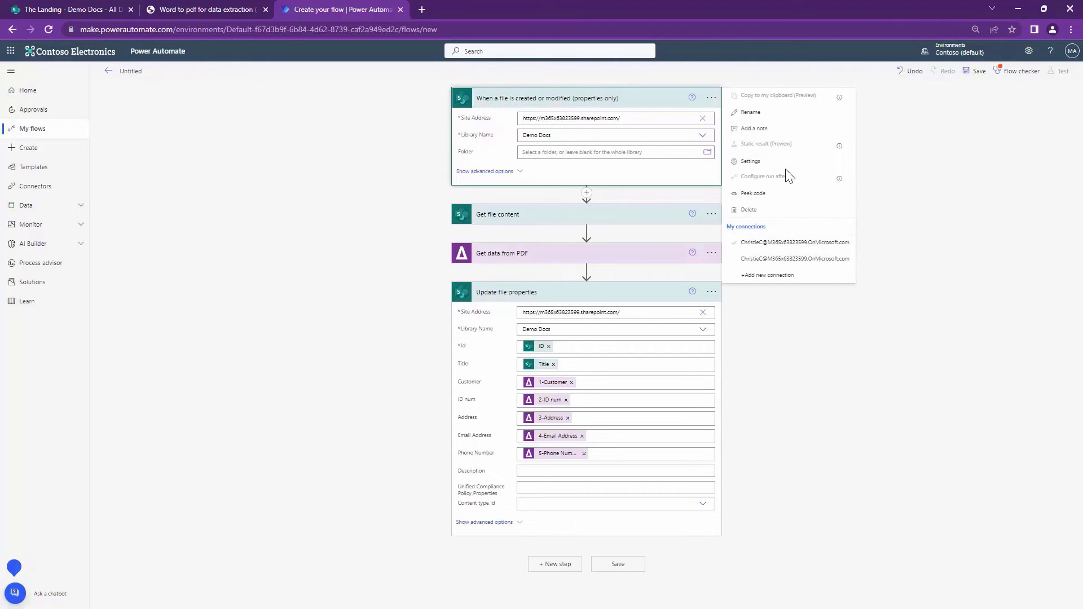
{"action": "left_click", "coordinate": [756, 161]}
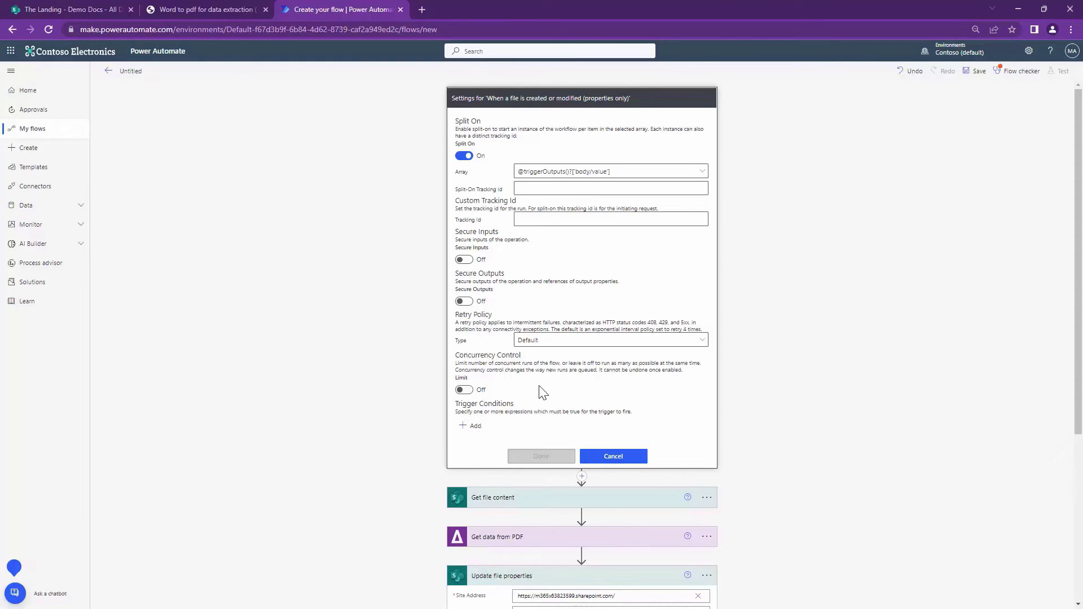
{"action": "left_click", "coordinate": [463, 427]}
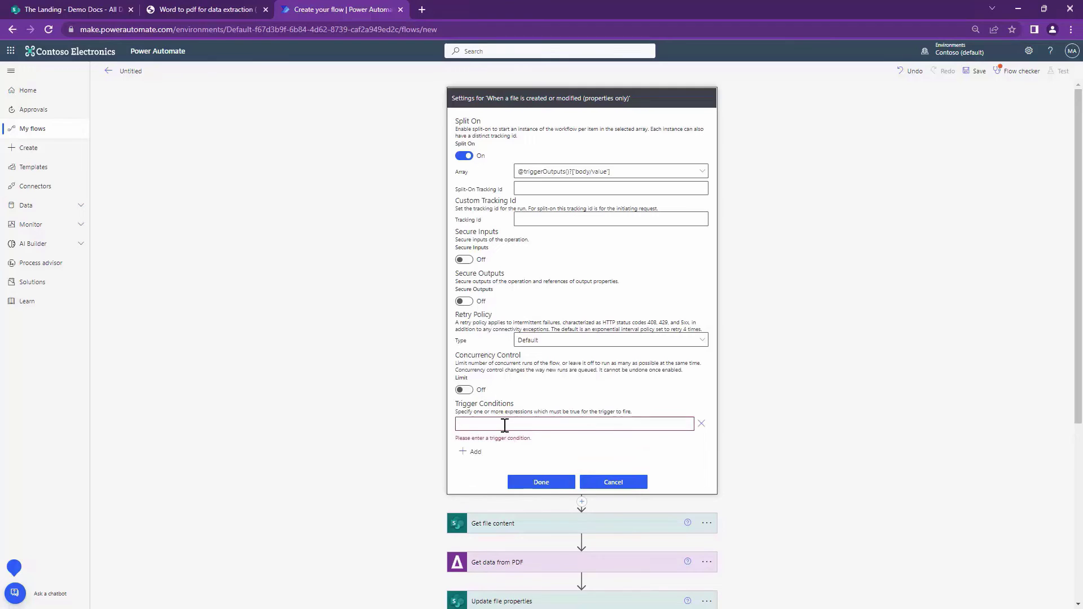
{"action": "key", "text": "ctrl+v"}
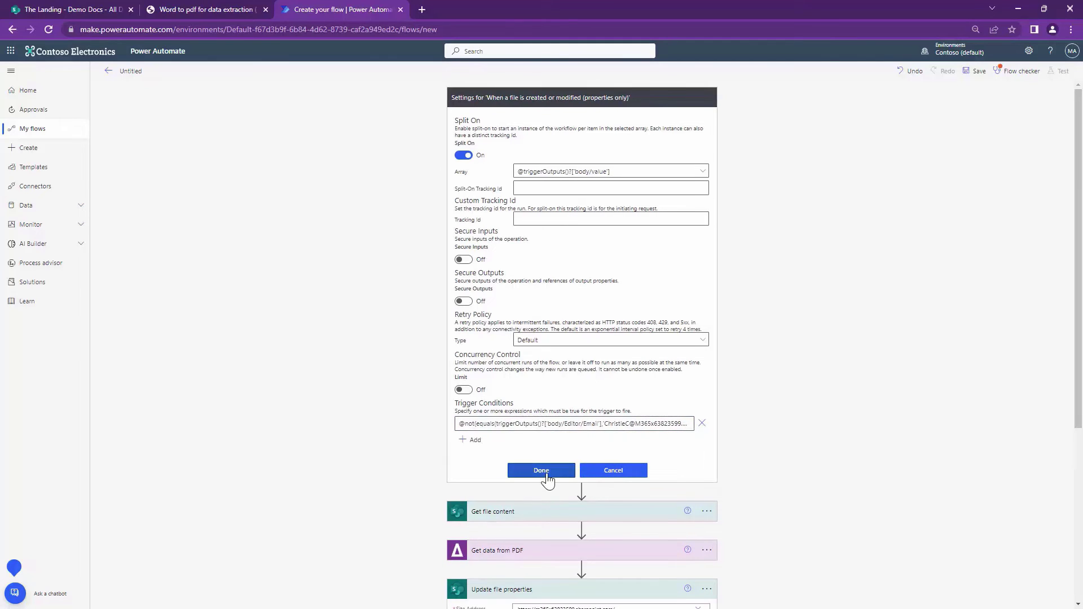
{"action": "left_click", "coordinate": [544, 472]}
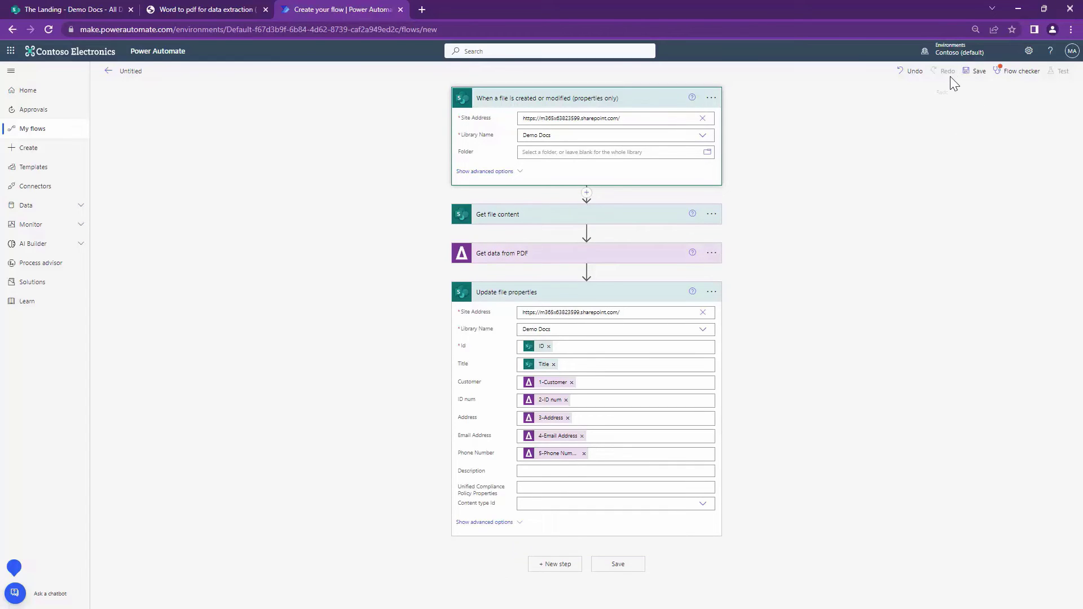
Save the flow and review the Flow checker results
{"action": "left_click", "coordinate": [972, 79]}
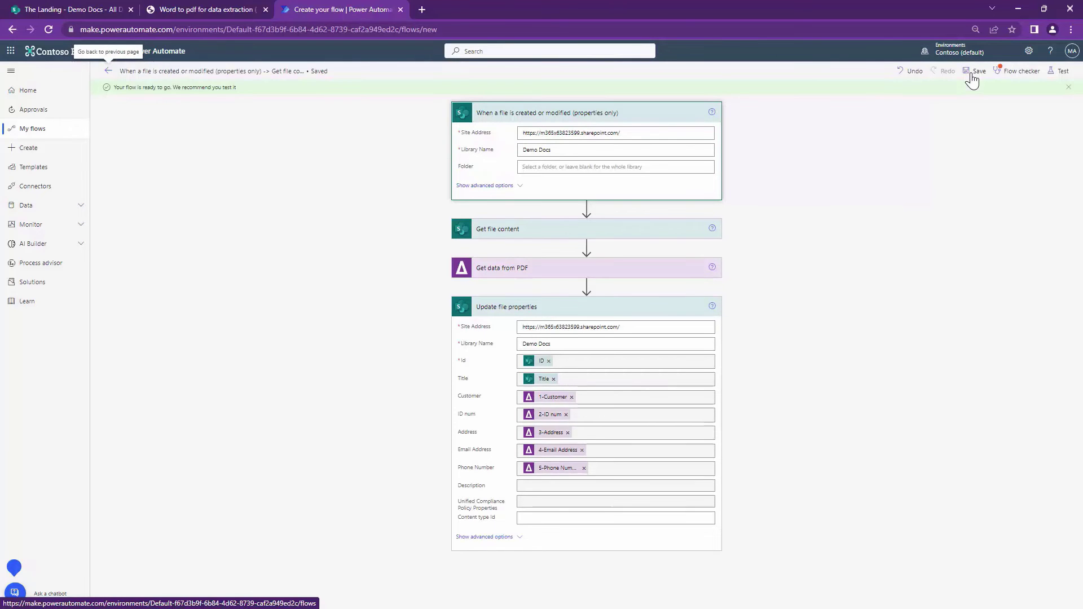
{"action": "left_click", "coordinate": [1021, 71]}
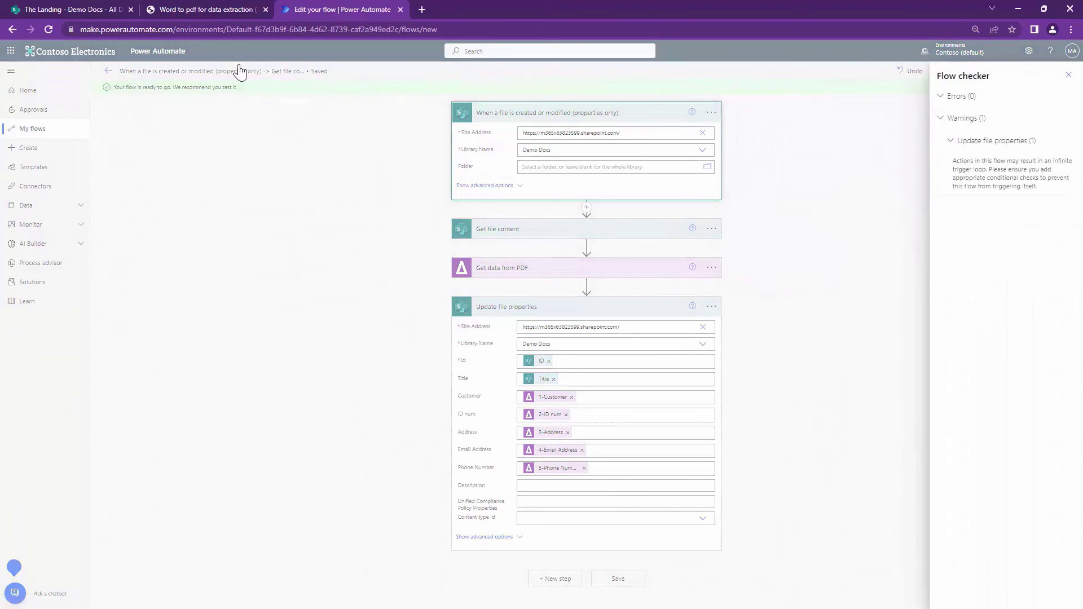
{"action": "left_click", "coordinate": [1067, 75]}
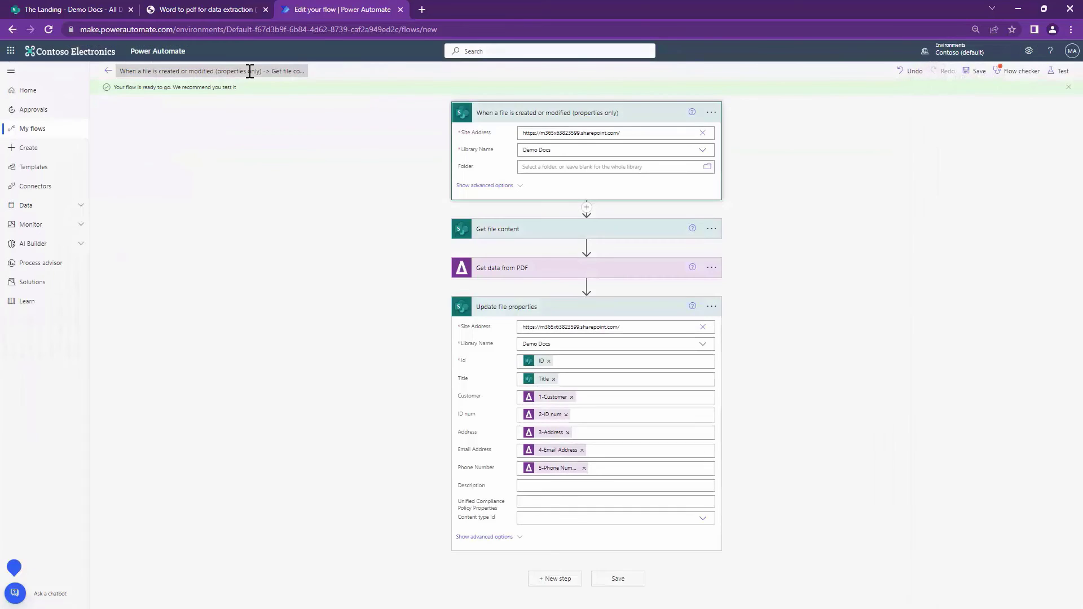
Start a manual test run that waits for the trigger
{"action": "left_click", "coordinate": [1055, 82]}
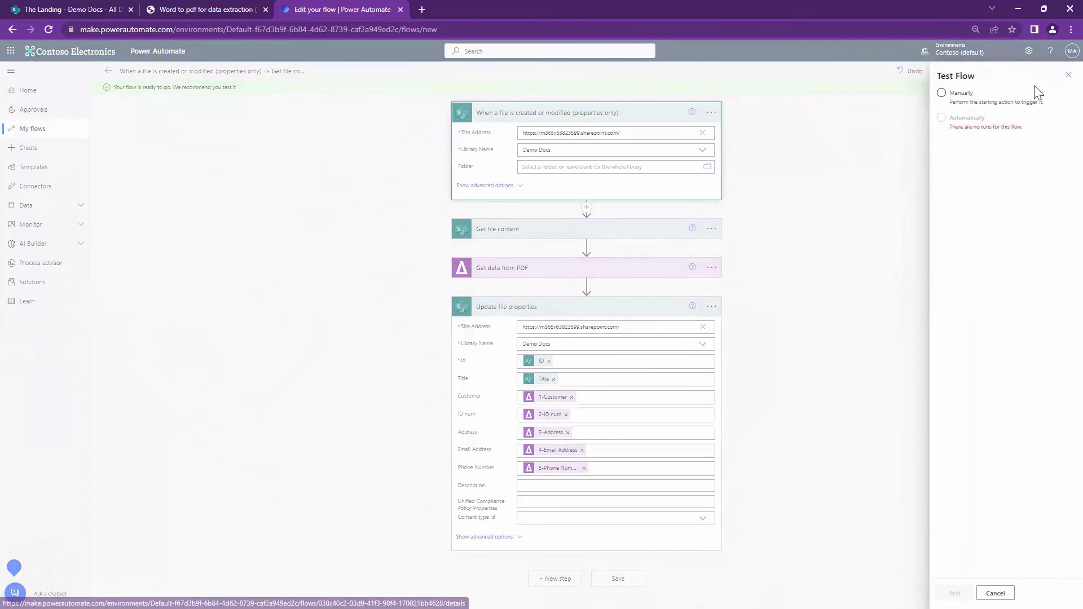
{"action": "left_click", "coordinate": [959, 95]}
{"action": "left_click", "coordinate": [954, 592]}
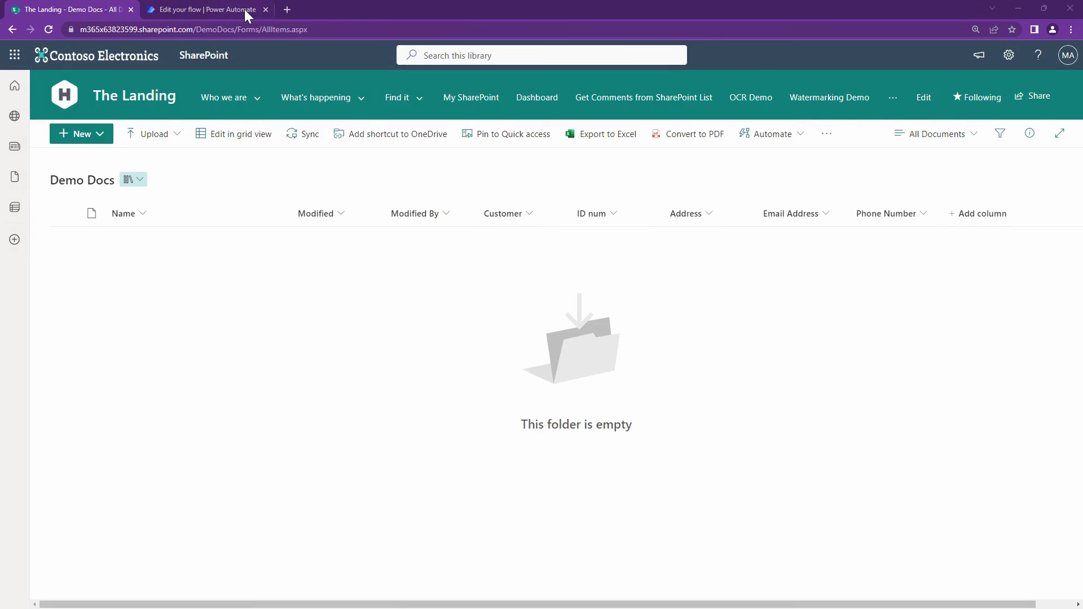
{"action": "left_click", "coordinate": [182, 12]}
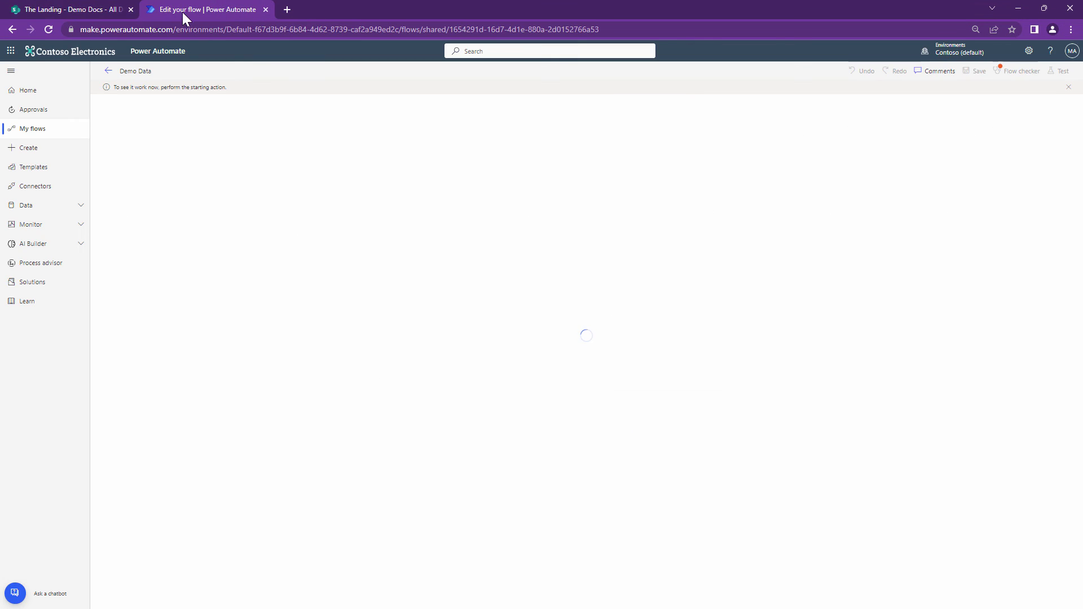
Upload 'Word to pdf for data extraction.pdf' into Demo Docs, then return to the running test
{"action": "left_click", "coordinate": [86, 11]}
{"action": "left_click", "coordinate": [155, 141]}
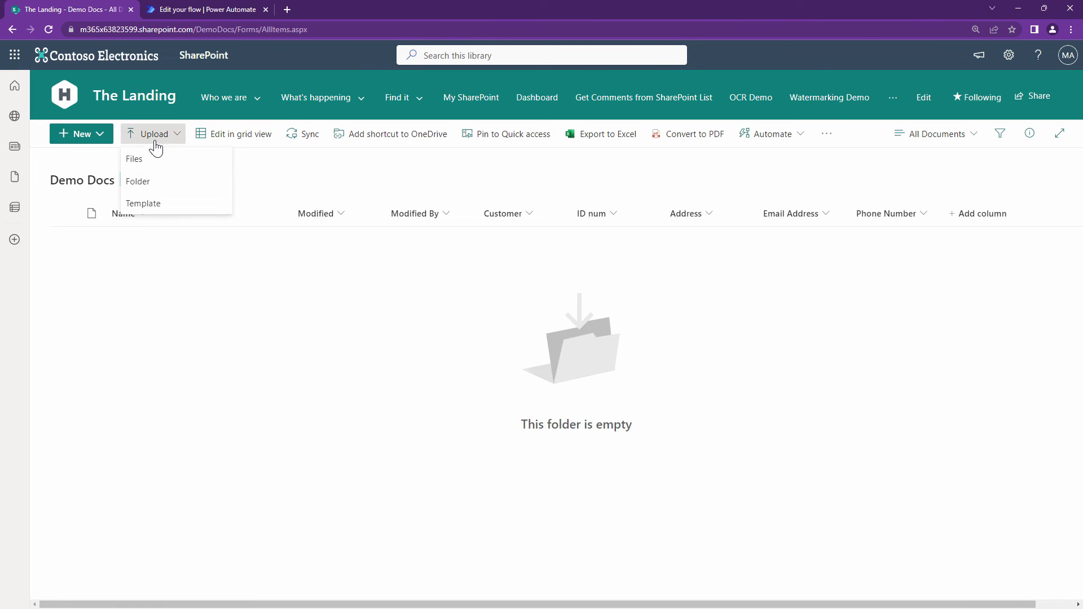
{"action": "left_click_drag", "start_coordinate": [0, 442], "coordinate": [216, 319]}
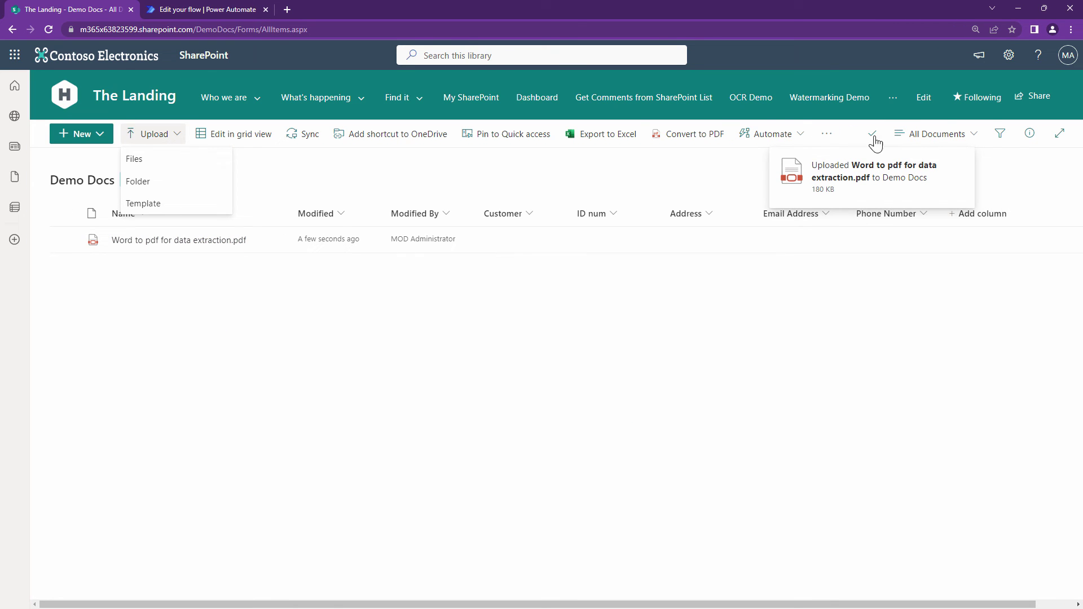
{"action": "left_click", "coordinate": [194, 13]}
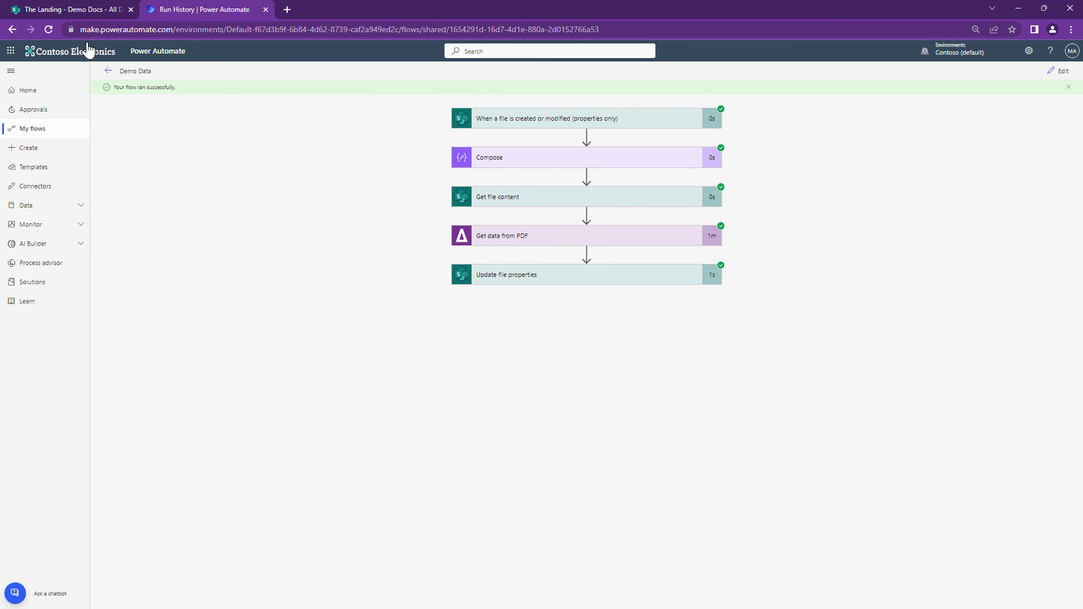
After the test run succeeds on all five steps, return to the SharePoint library tab
{"action": "left_click", "coordinate": [28, 10]}
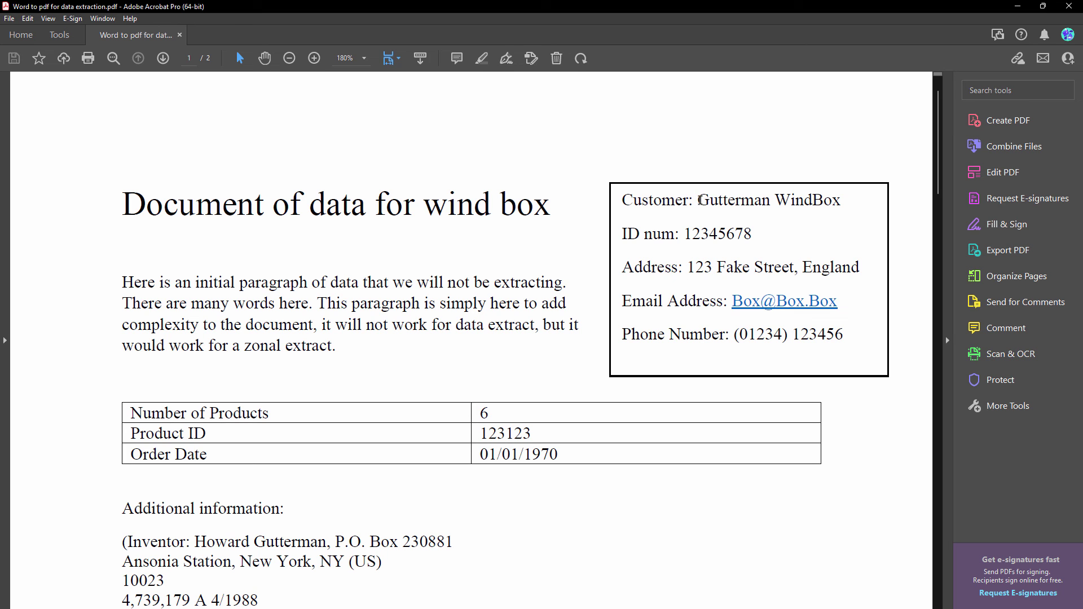
Highlight the PDF's Customer, ID num, Address, Email Address and Phone Number values to compare with SharePoint
{"action": "left_click_drag", "start_coordinate": [697, 200], "coordinate": [859, 330]}
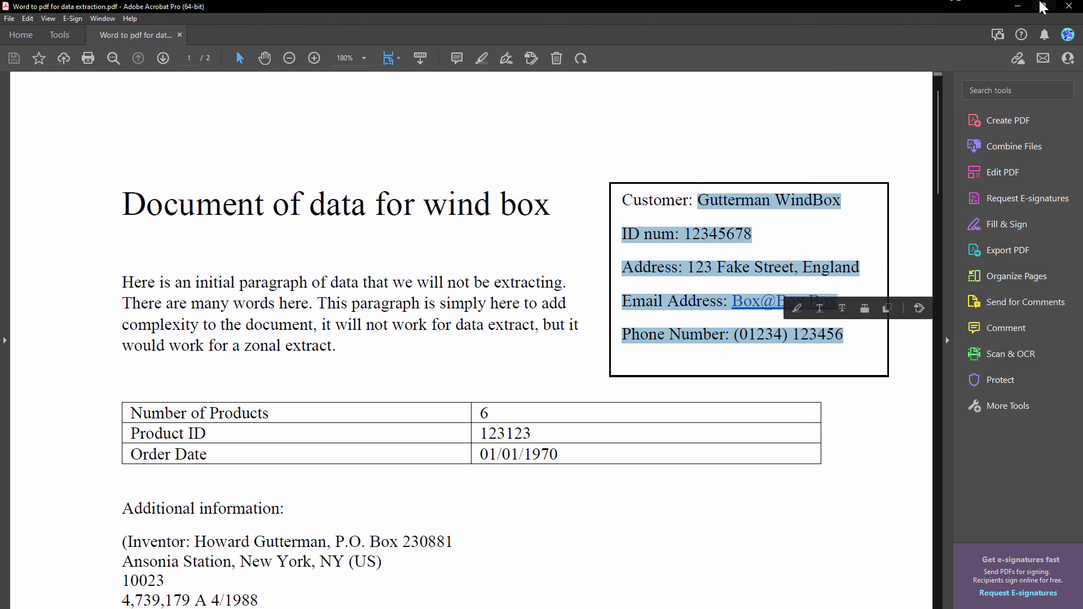